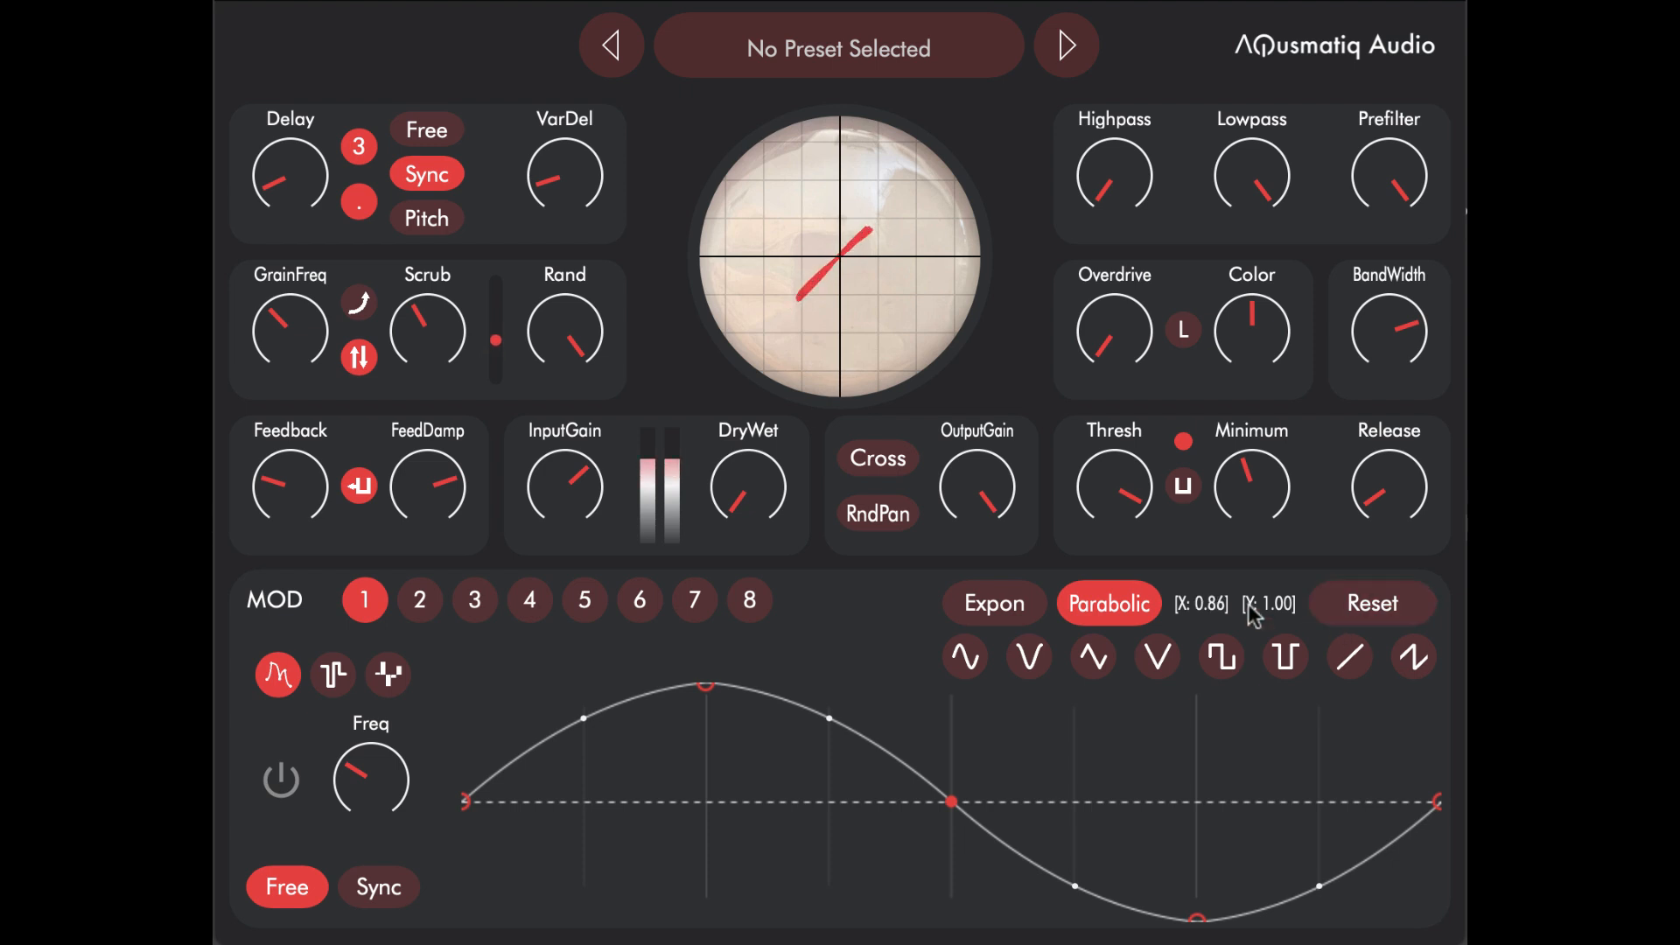
Step: Raise the DryWet mix to its midpoint
{"action": "left_click_drag", "start_coordinate": [766, 486], "coordinate": [752, 477]}
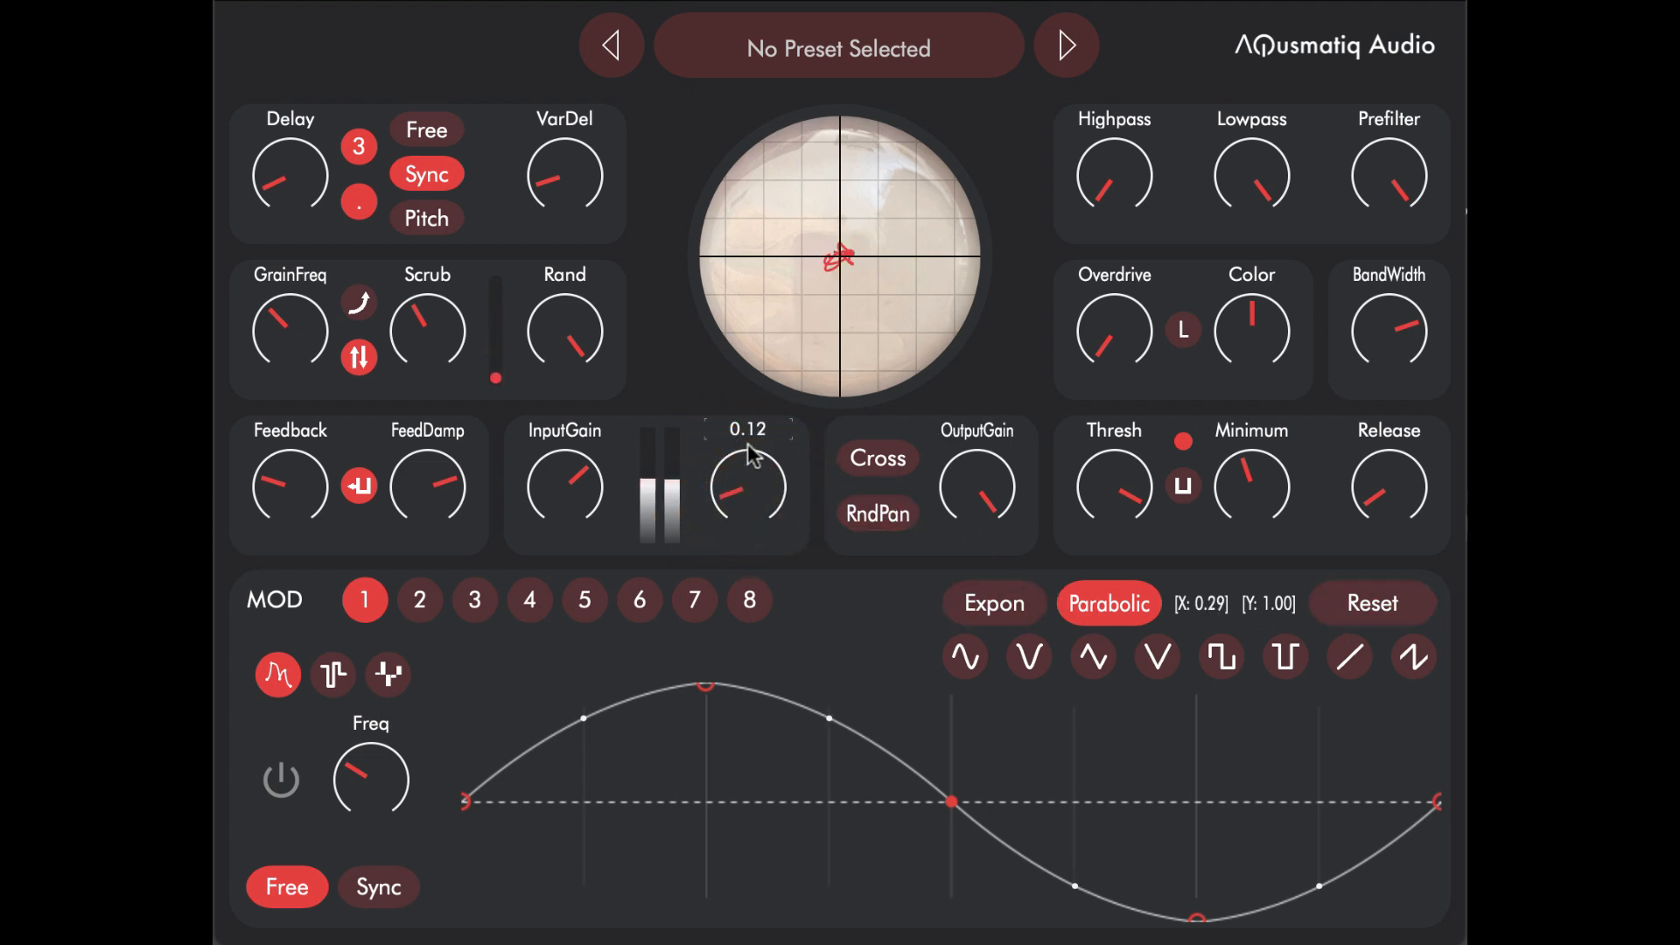
{"action": "left_click_drag", "start_coordinate": [772, 340], "coordinate": [792, 312]}
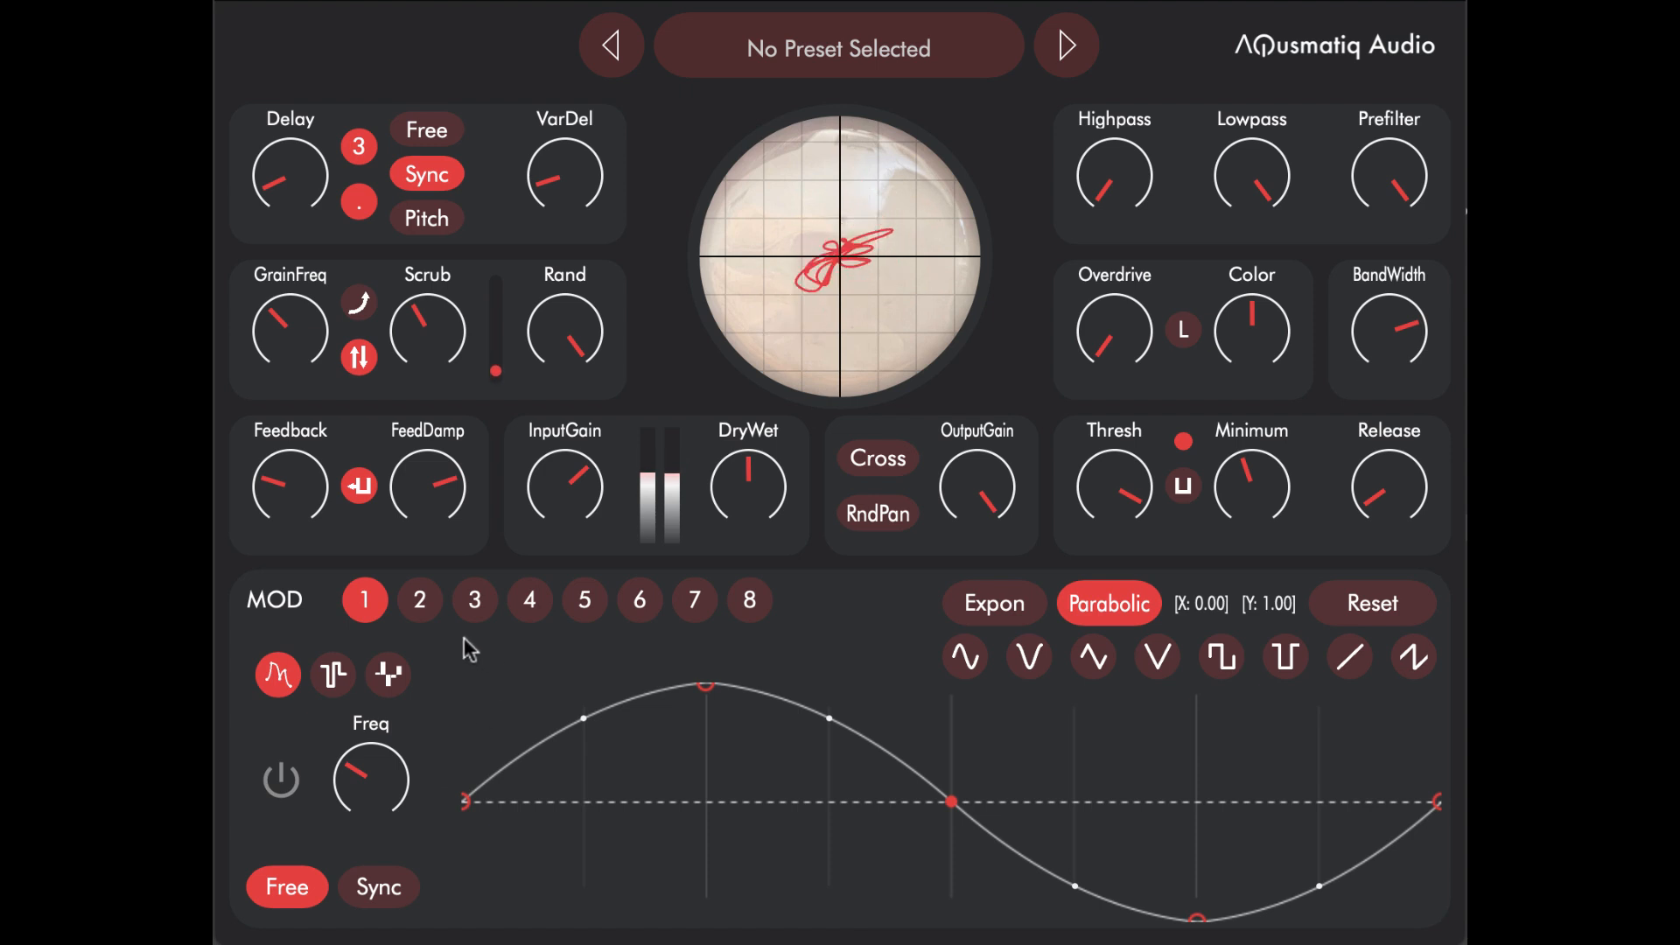
Step: Switch on MOD 1 and set its free-running frequency to 0.17 Hz
{"action": "left_click", "coordinate": [434, 613]}
{"action": "left_click", "coordinate": [478, 610]}
{"action": "left_click", "coordinate": [436, 606]}
{"action": "left_click", "coordinate": [364, 600]}
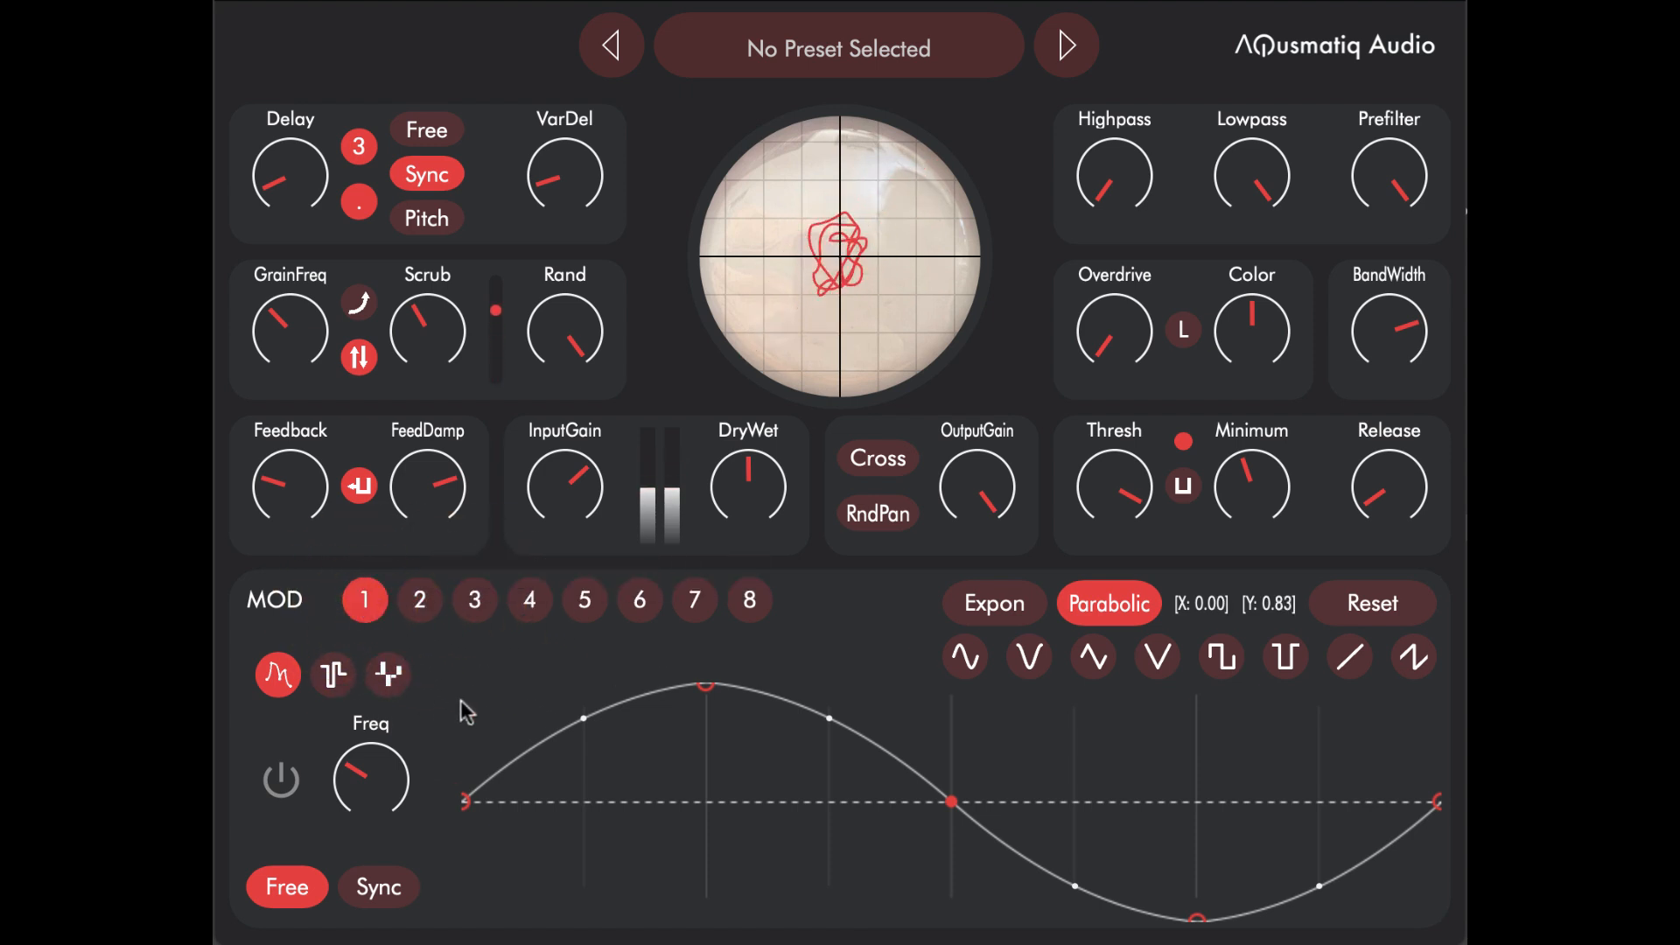
{"action": "left_click", "coordinate": [267, 803]}
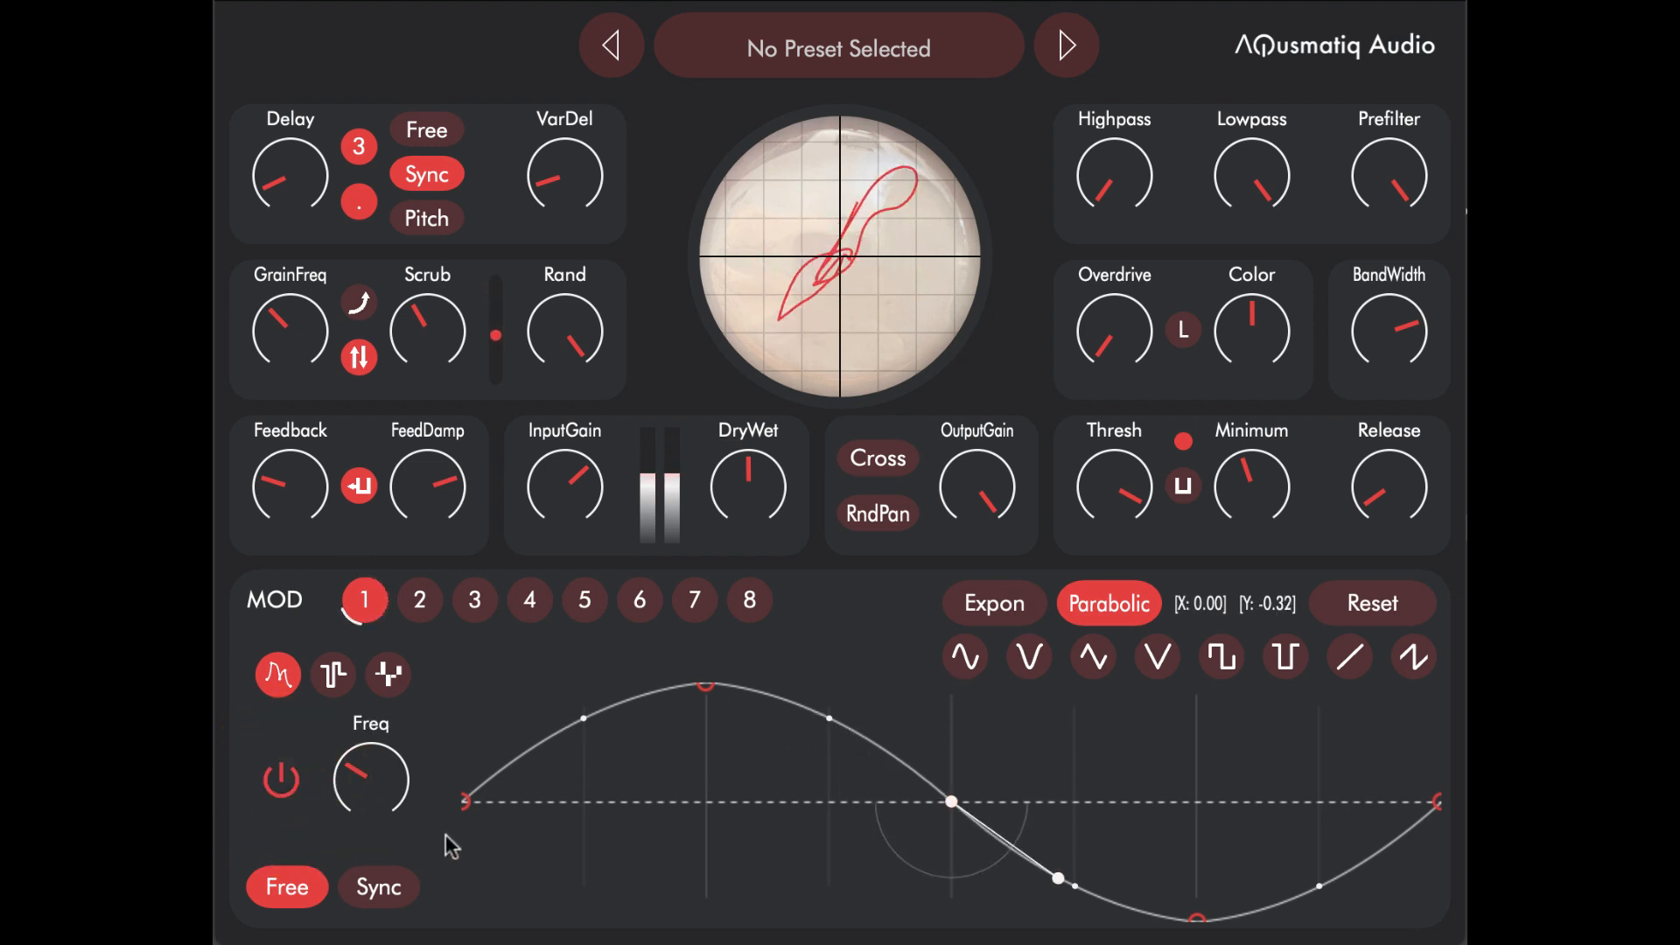
{"action": "left_click", "coordinate": [367, 779]}
{"action": "left_click_drag", "start_coordinate": [371, 782], "coordinate": [378, 823]}
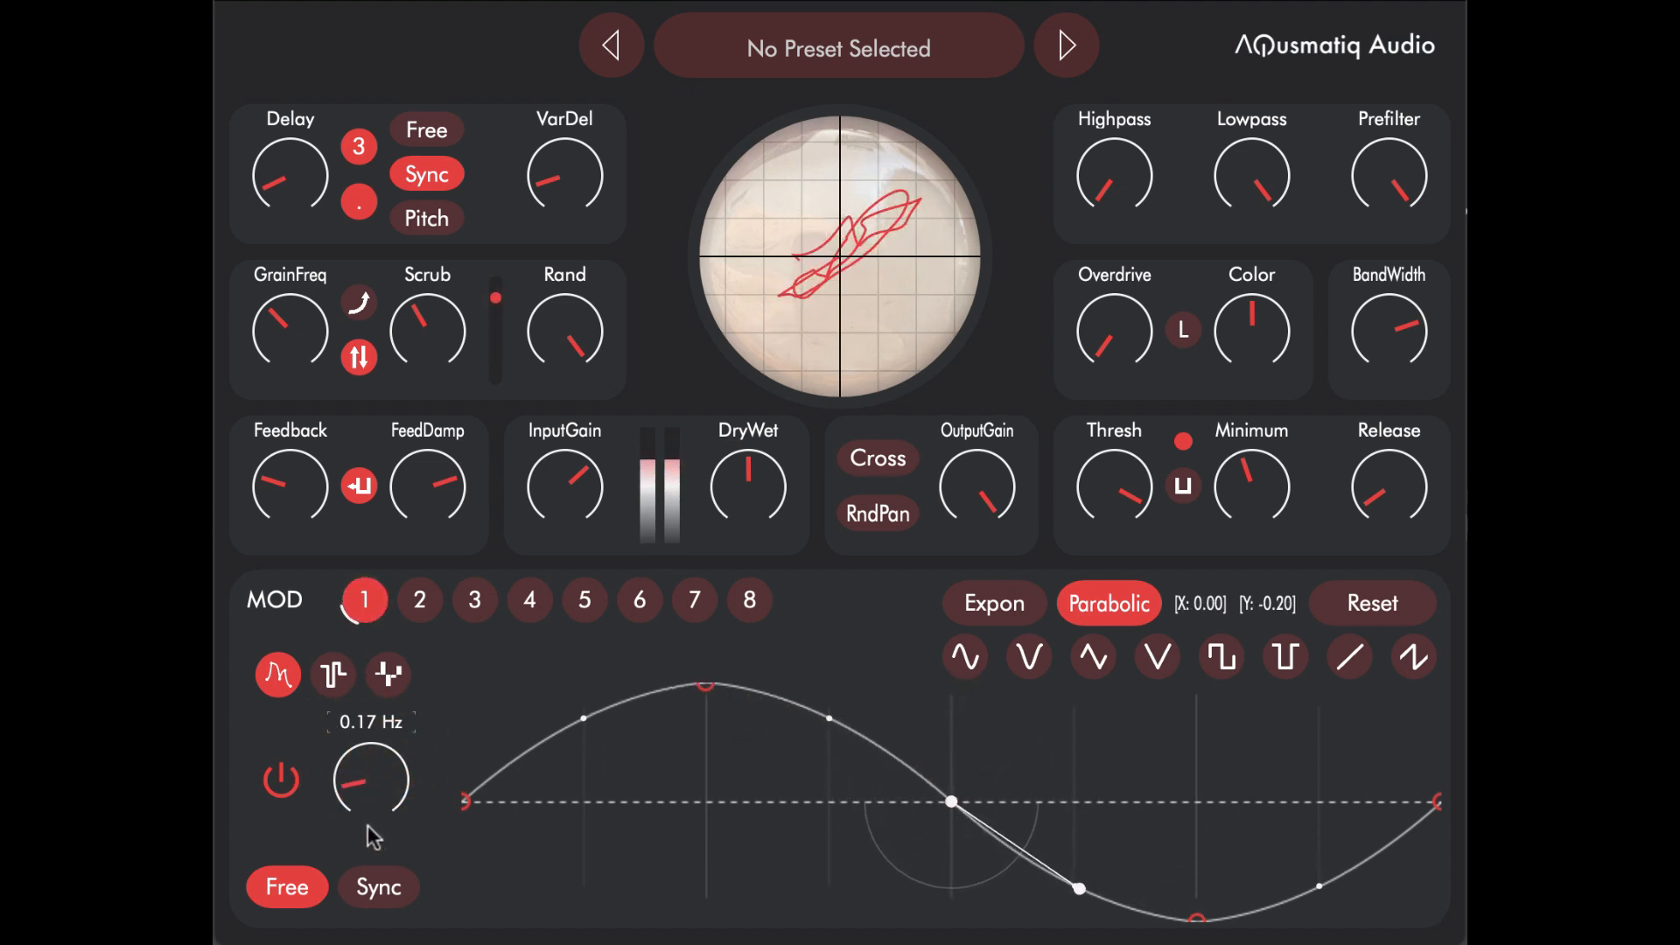
Step: Assign MOD 1 to the Delay parameter and raise its modulation depth well above 25 %
{"action": "left_click_drag", "start_coordinate": [366, 600], "coordinate": [282, 193]}
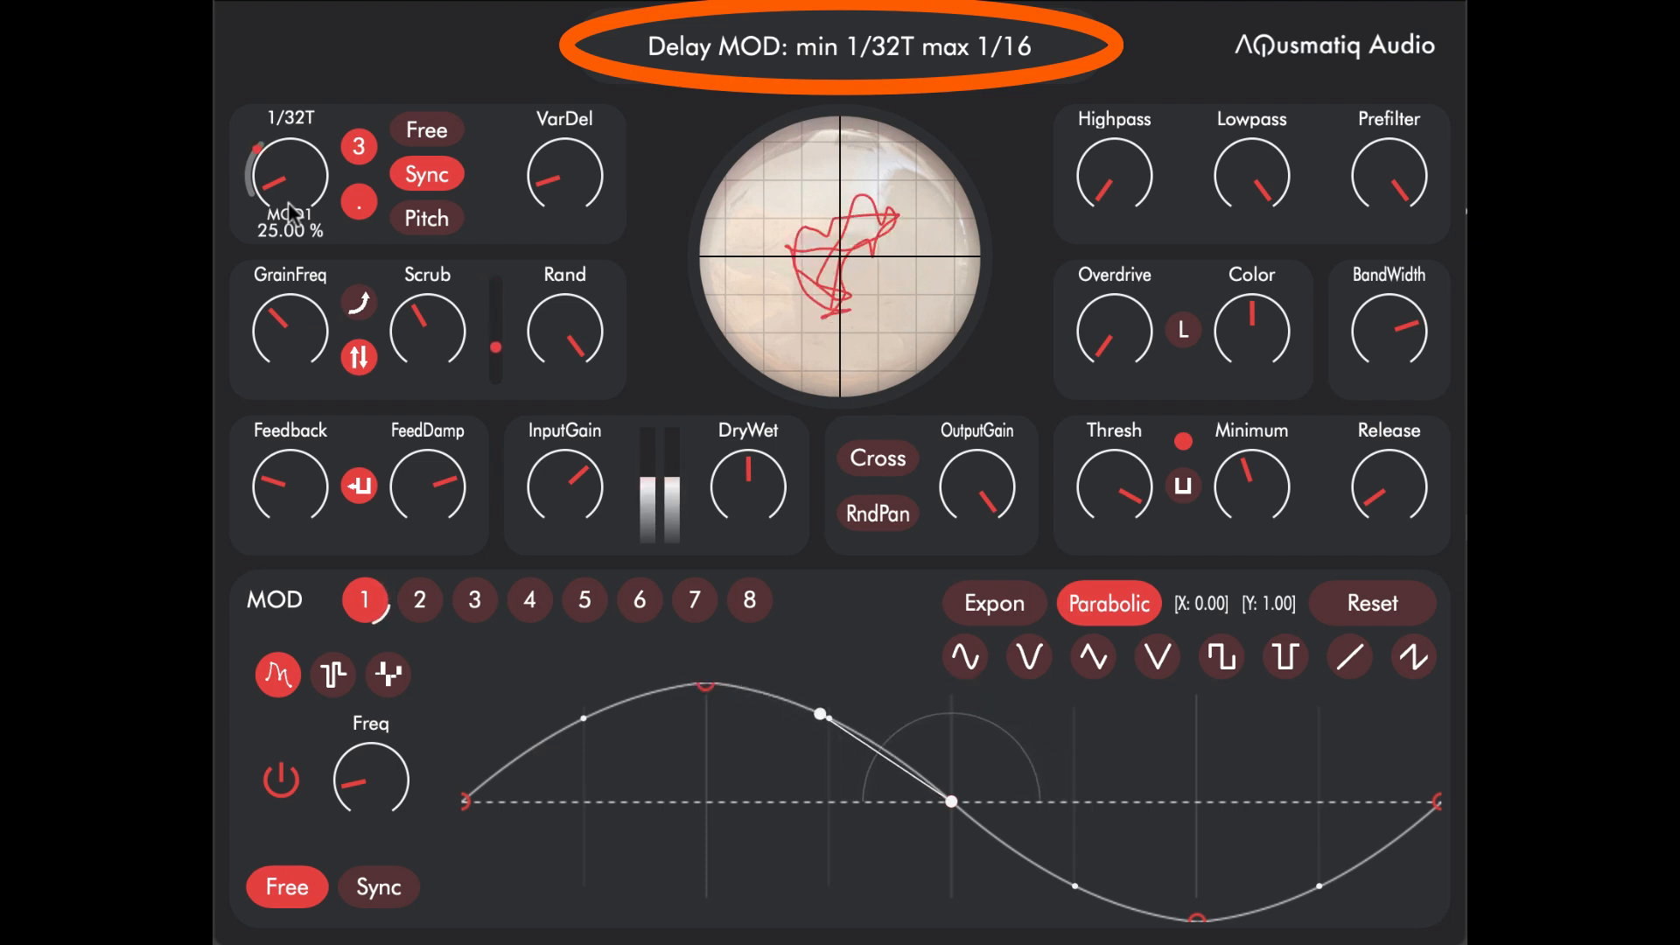
{"action": "left_click_drag", "start_coordinate": [292, 226], "coordinate": [293, 145]}
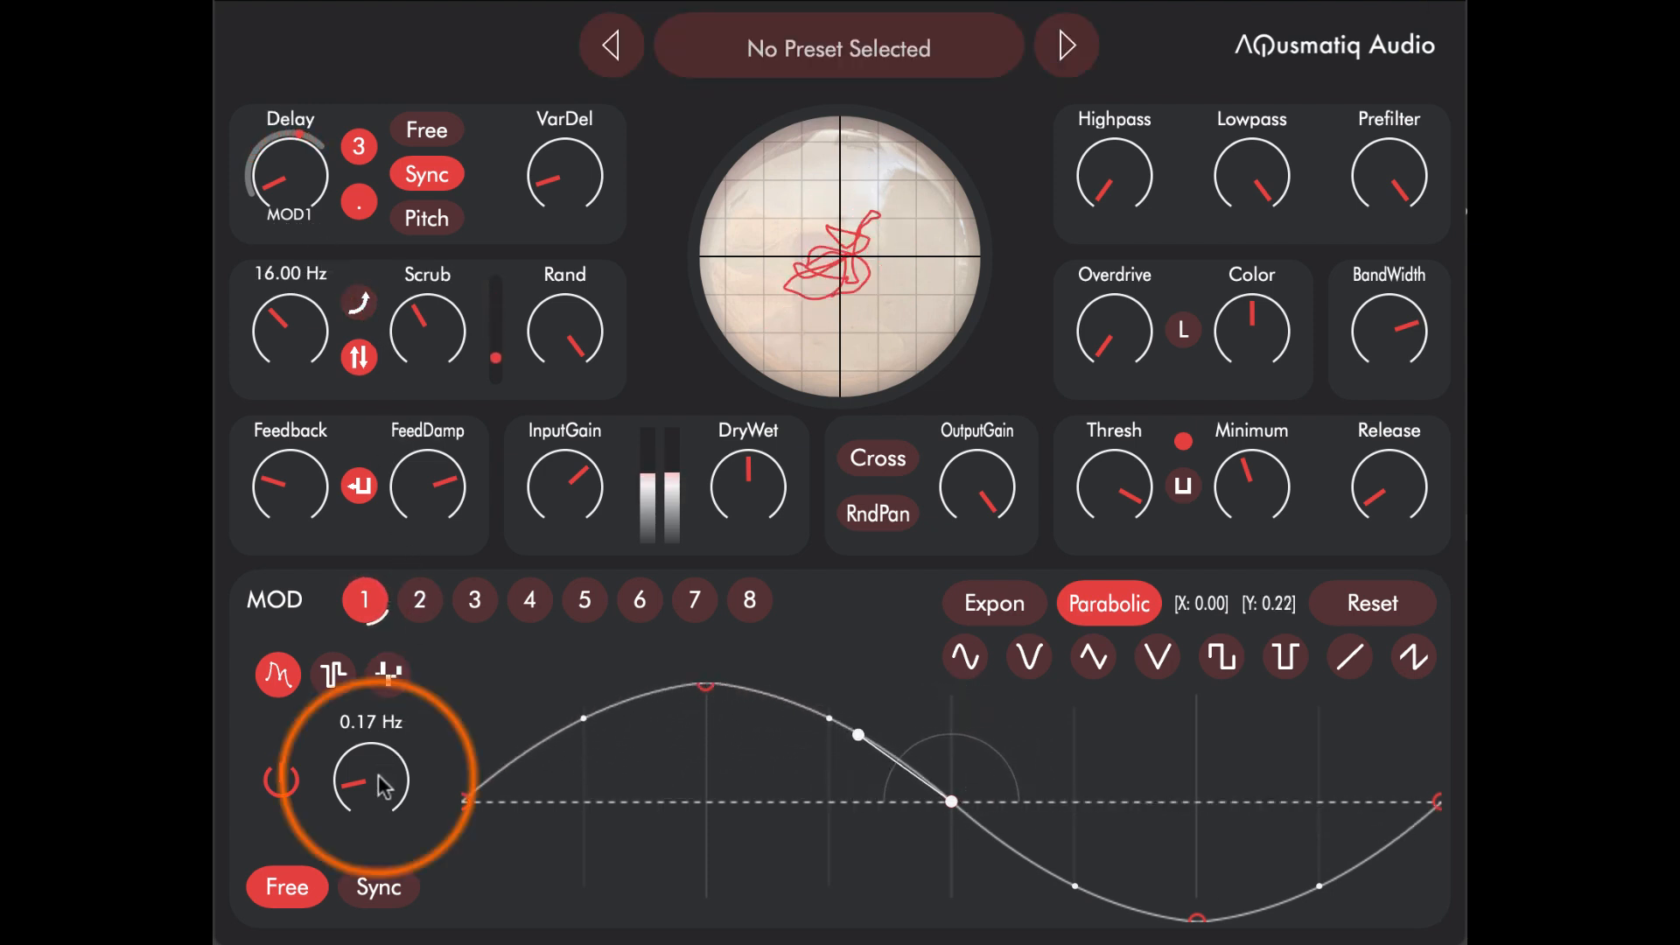
Step: Change MOD 1 from free-running to tempo sync and set its rate to 2/1
{"action": "mouse_move", "coordinate": [386, 777]}
{"action": "left_mouse_down"}
{"action": "mouse_move", "coordinate": [393, 734]}
{"action": "mouse_move", "coordinate": [372, 781]}
{"action": "left_mouse_up"}
{"action": "left_click", "coordinate": [378, 888]}
{"action": "mouse_move", "coordinate": [376, 775]}
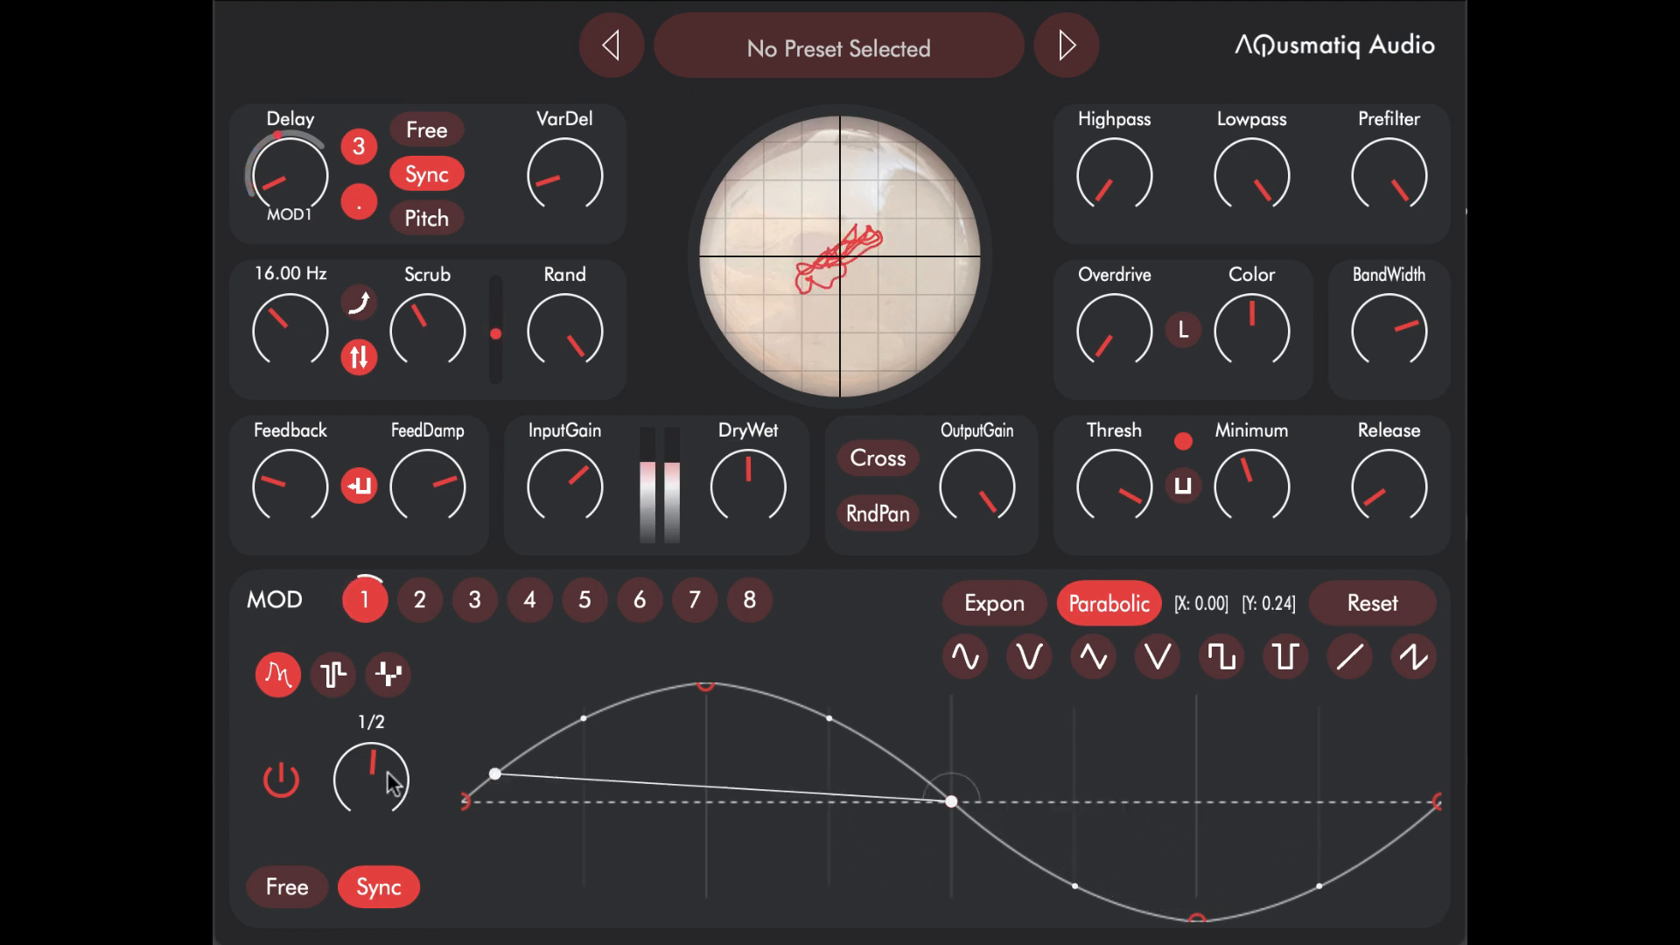
{"action": "left_click_drag", "start_coordinate": [399, 754], "coordinate": [406, 735]}
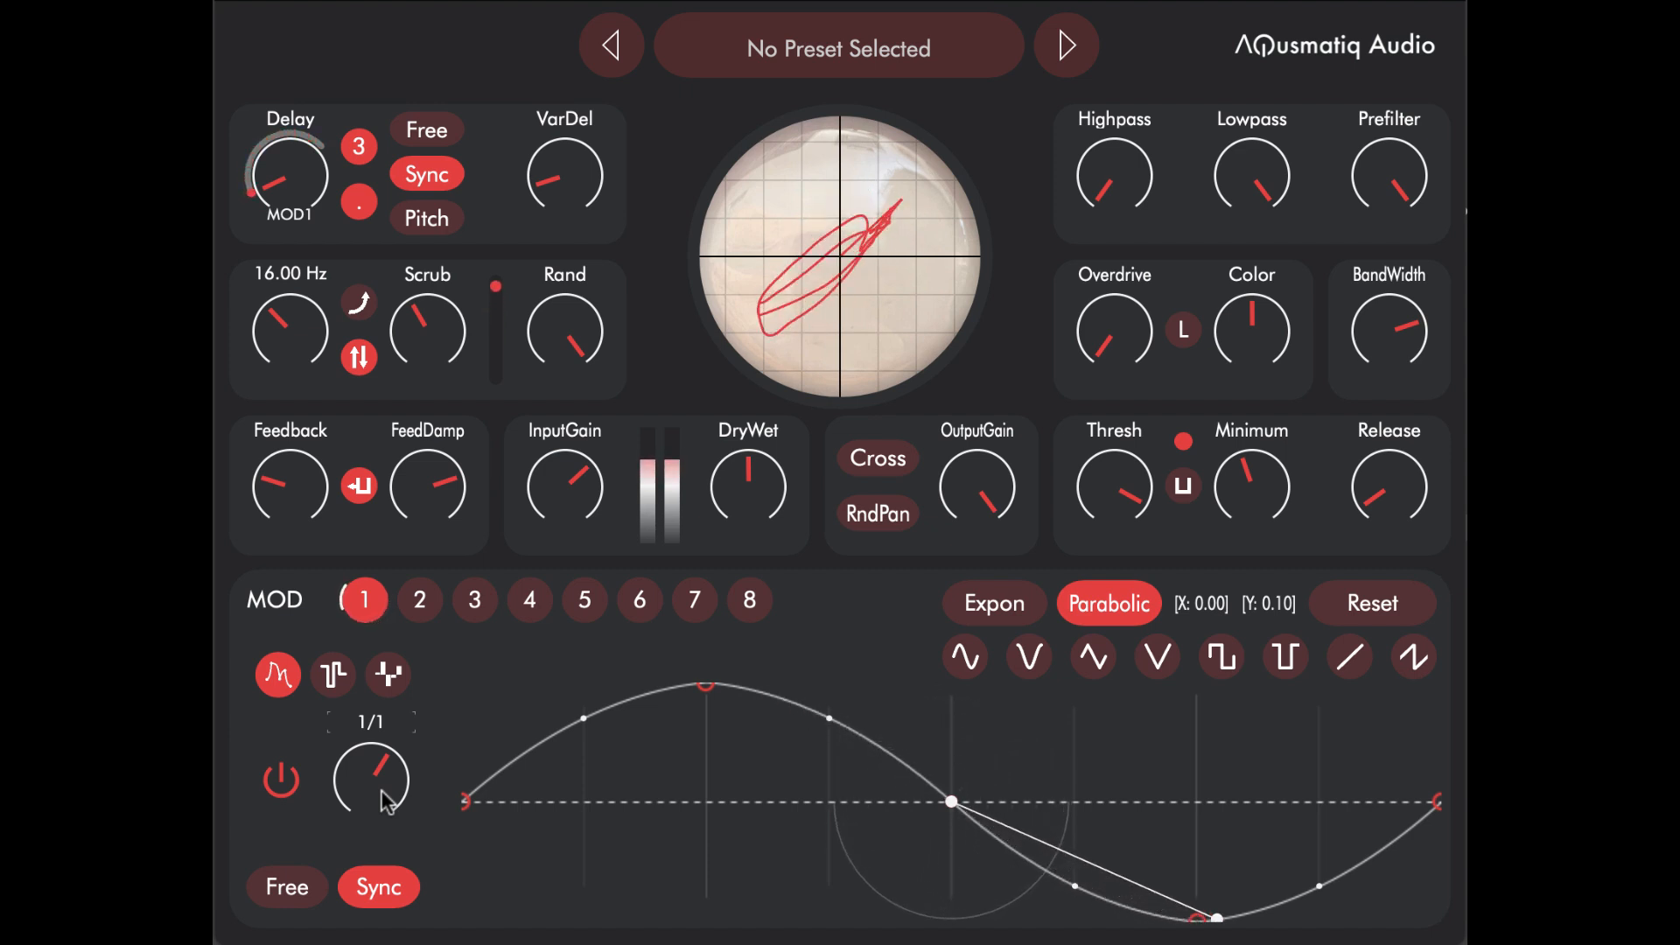
{"action": "left_click_drag", "start_coordinate": [385, 799], "coordinate": [390, 768]}
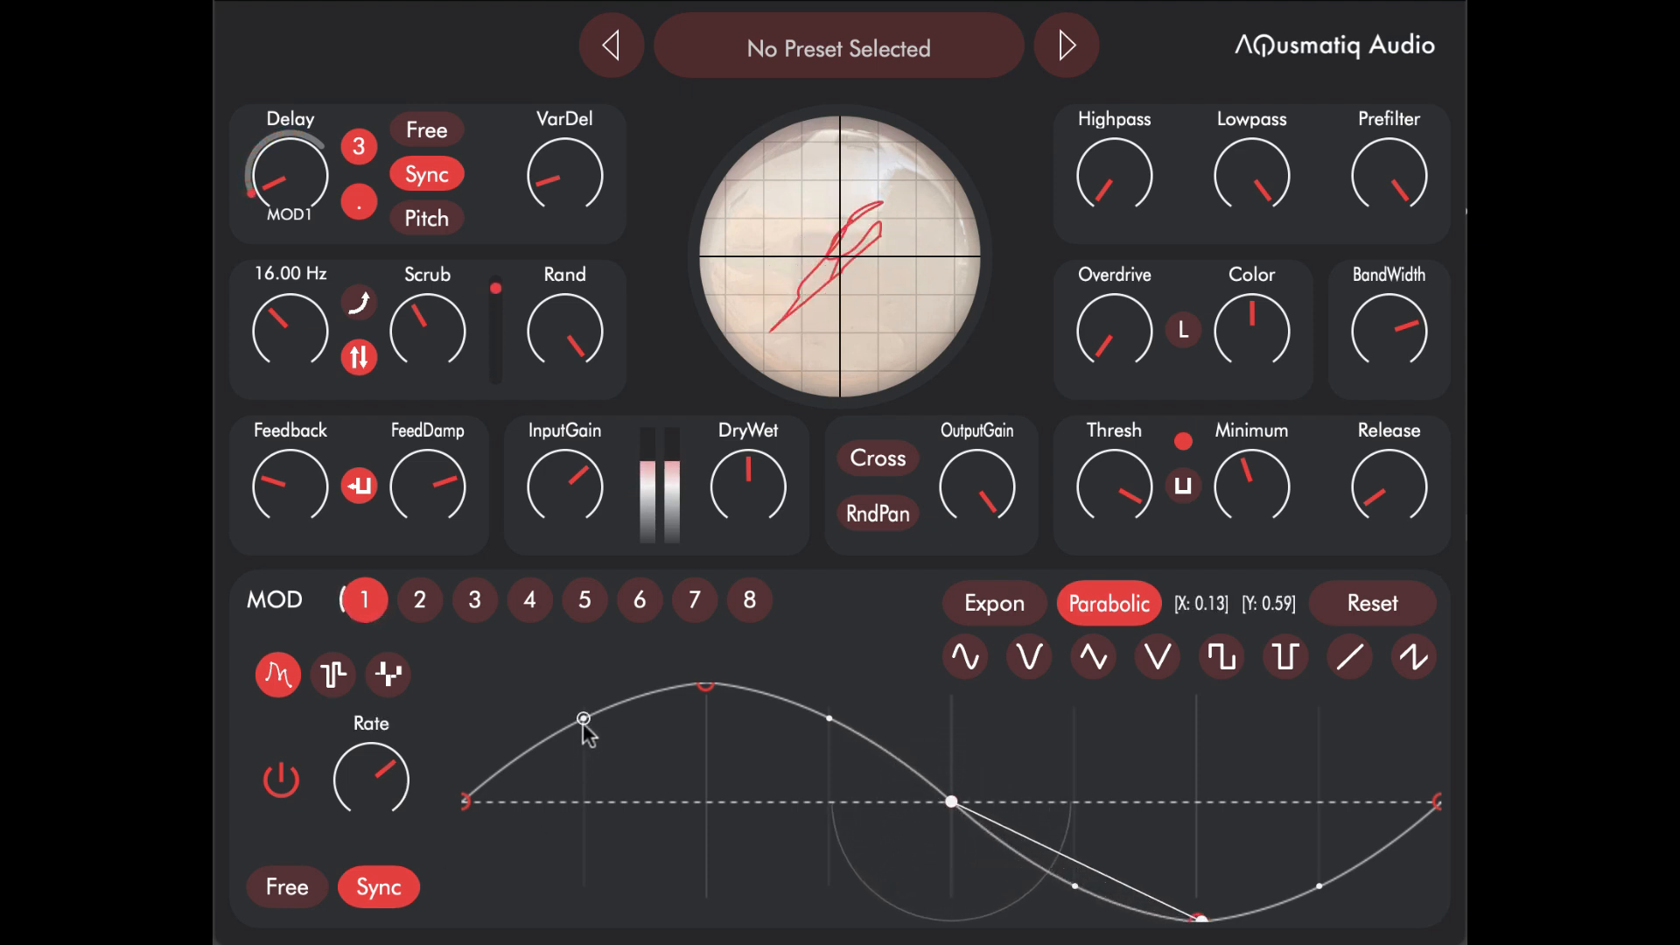
Step: Reshape MOD 1's sine curve by bending the first segment deep below the centre line and the segment after the midpoint up to maximum
{"action": "left_click_drag", "start_coordinate": [583, 721], "coordinate": [584, 820]}
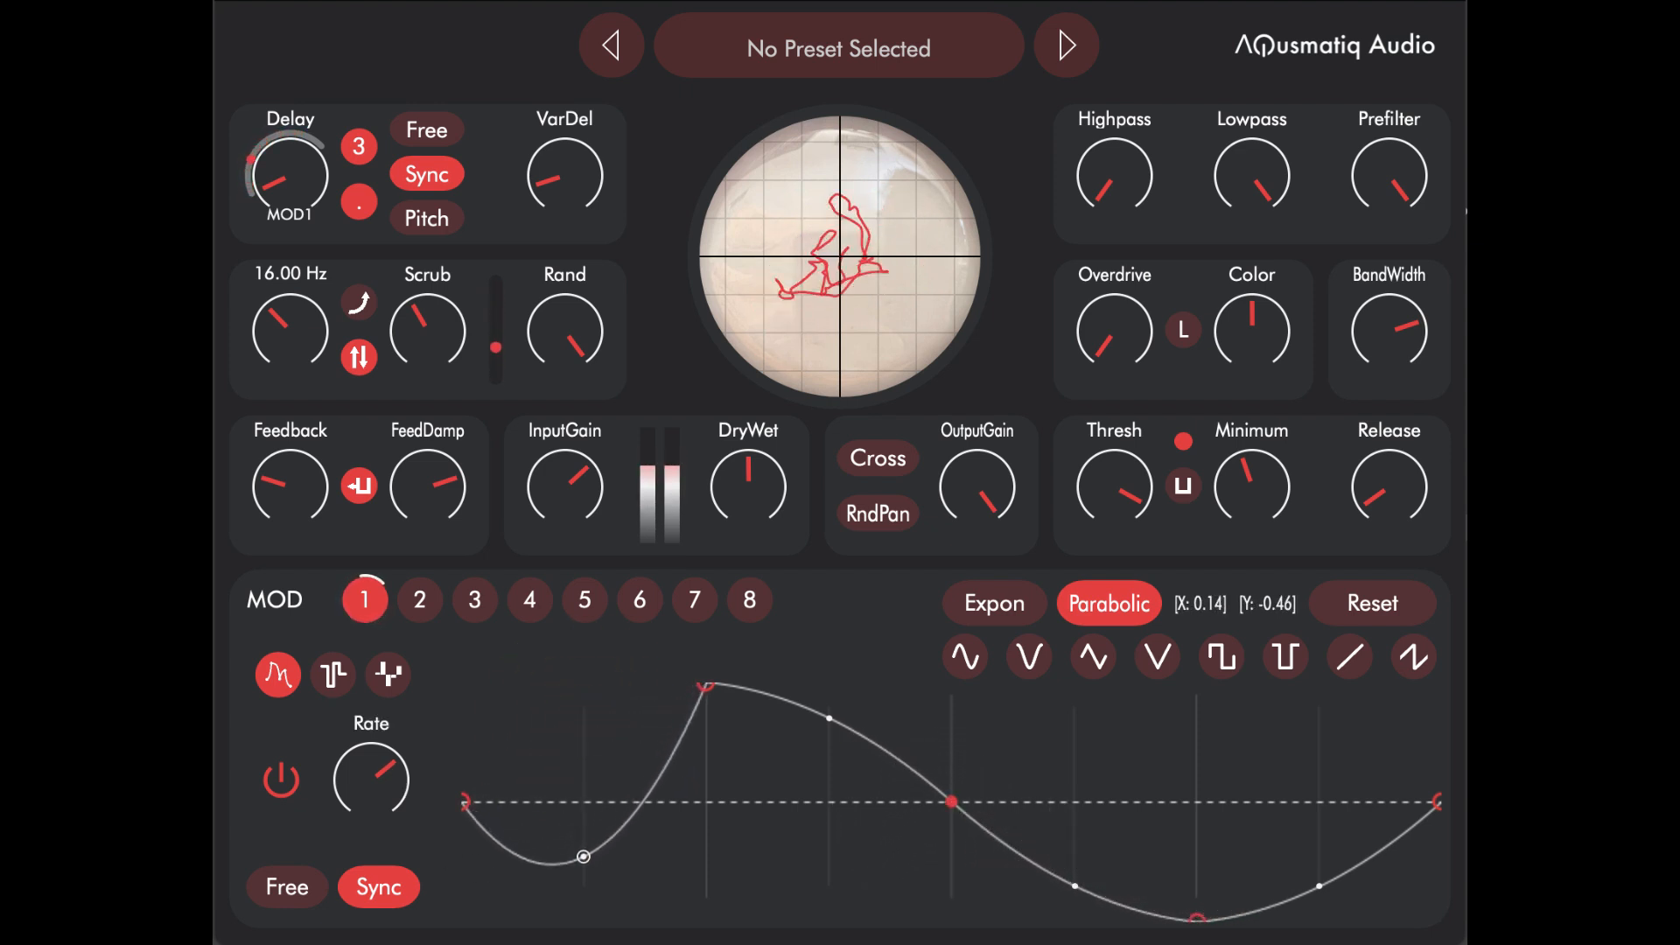
{"action": "left_click_drag", "start_coordinate": [1076, 886], "coordinate": [1075, 875]}
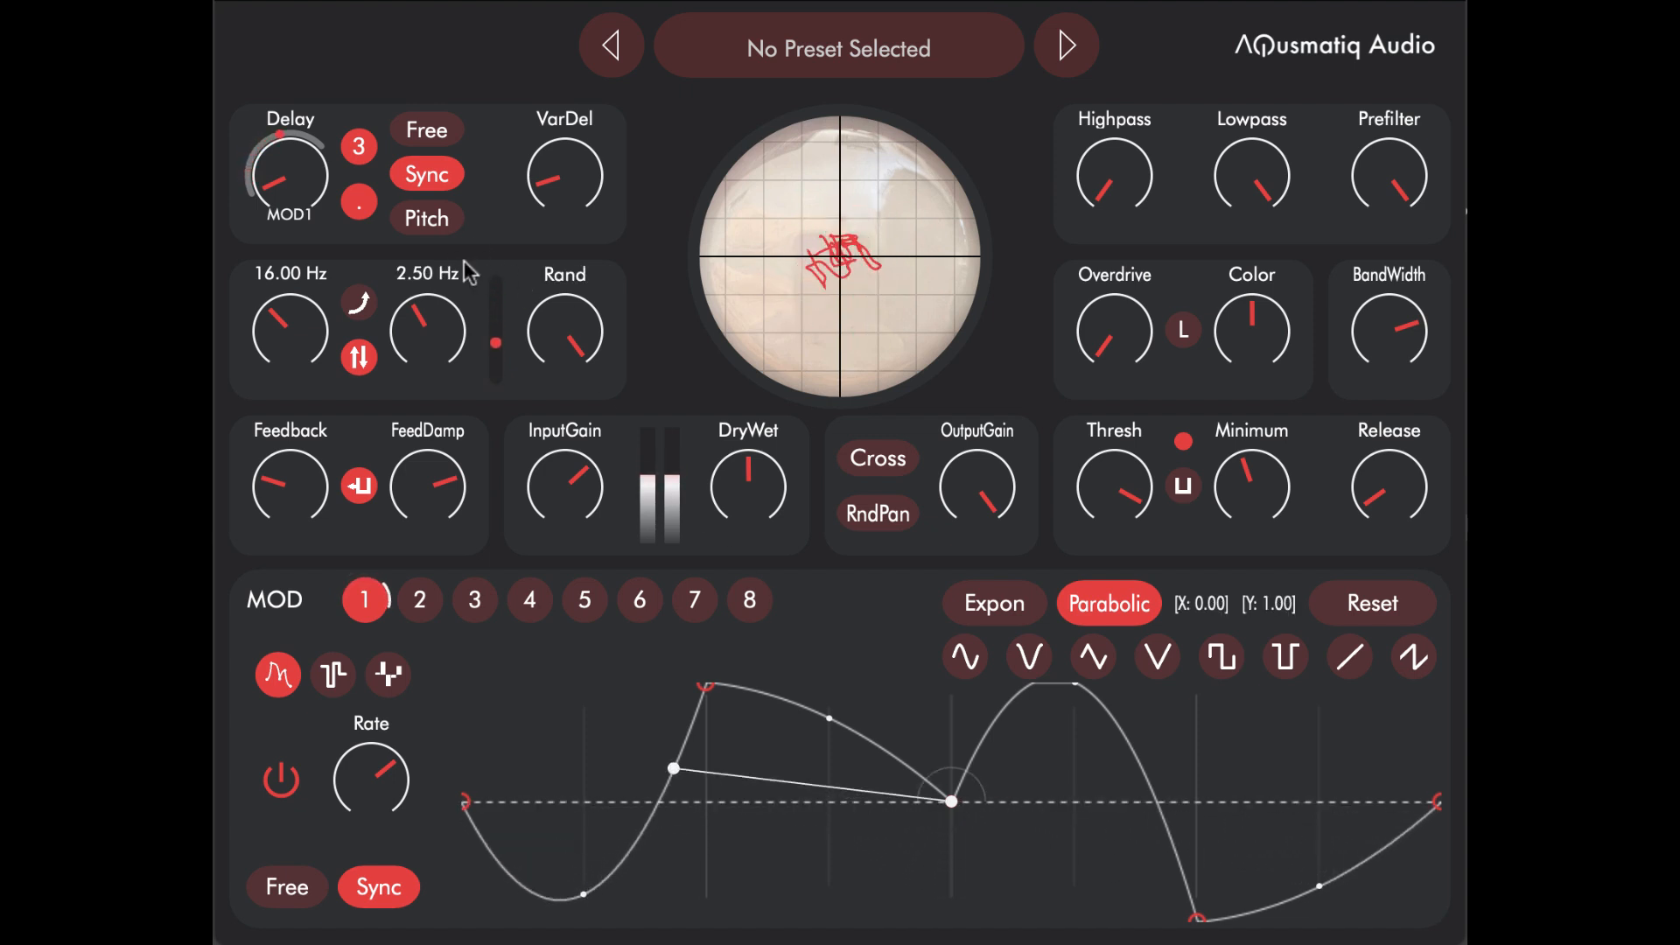
Step: Lower the base value of the Delay parameter slightly
{"action": "left_click", "coordinate": [306, 185]}
{"action": "left_click_drag", "start_coordinate": [299, 199], "coordinate": [290, 252]}
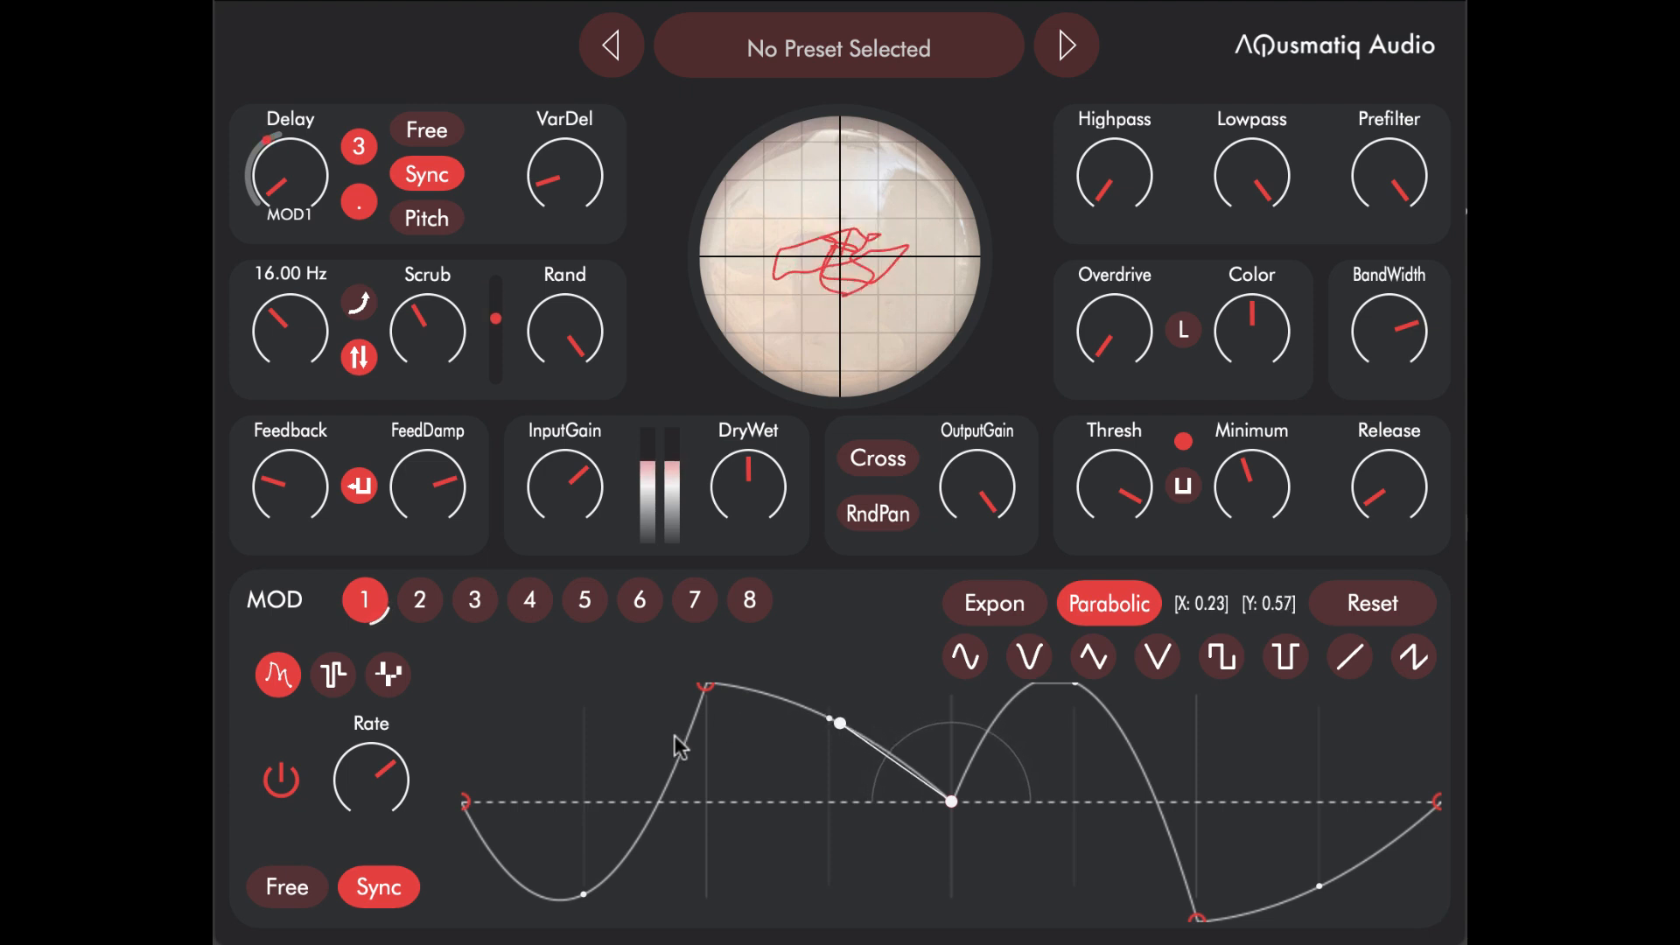
Step: Try the preset waveforms on MOD 1 in turn, from the second sine through triangle and square to the second sawtooth
{"action": "left_click", "coordinate": [1008, 652]}
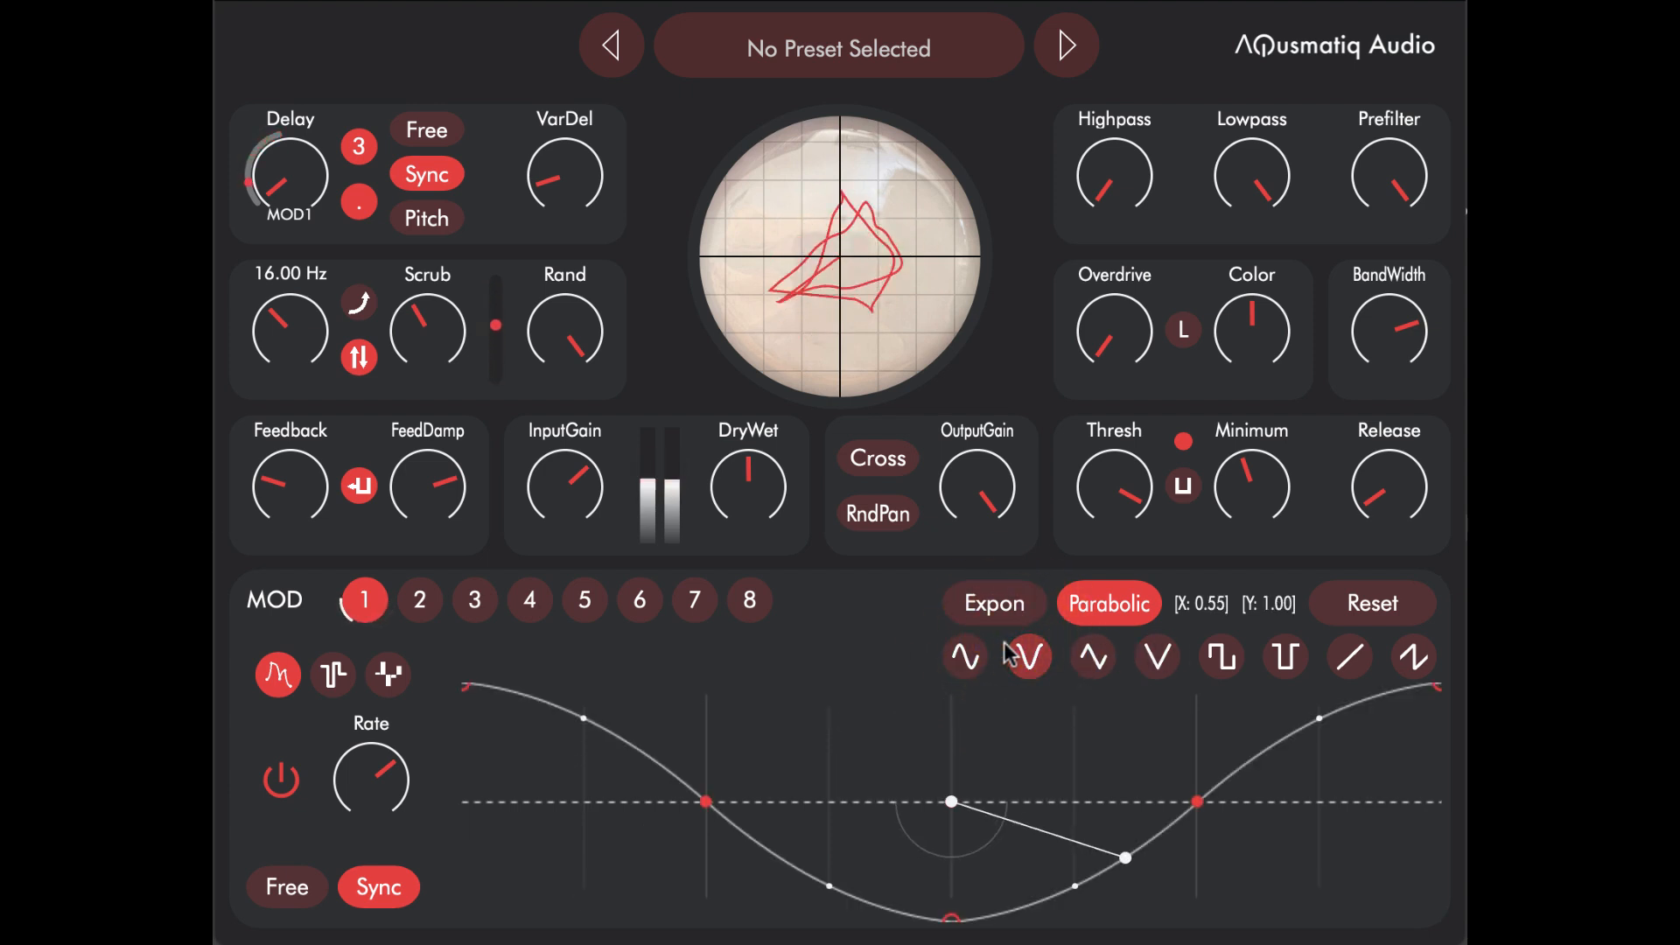
{"action": "left_click", "coordinate": [1091, 658]}
{"action": "left_click", "coordinate": [1156, 659]}
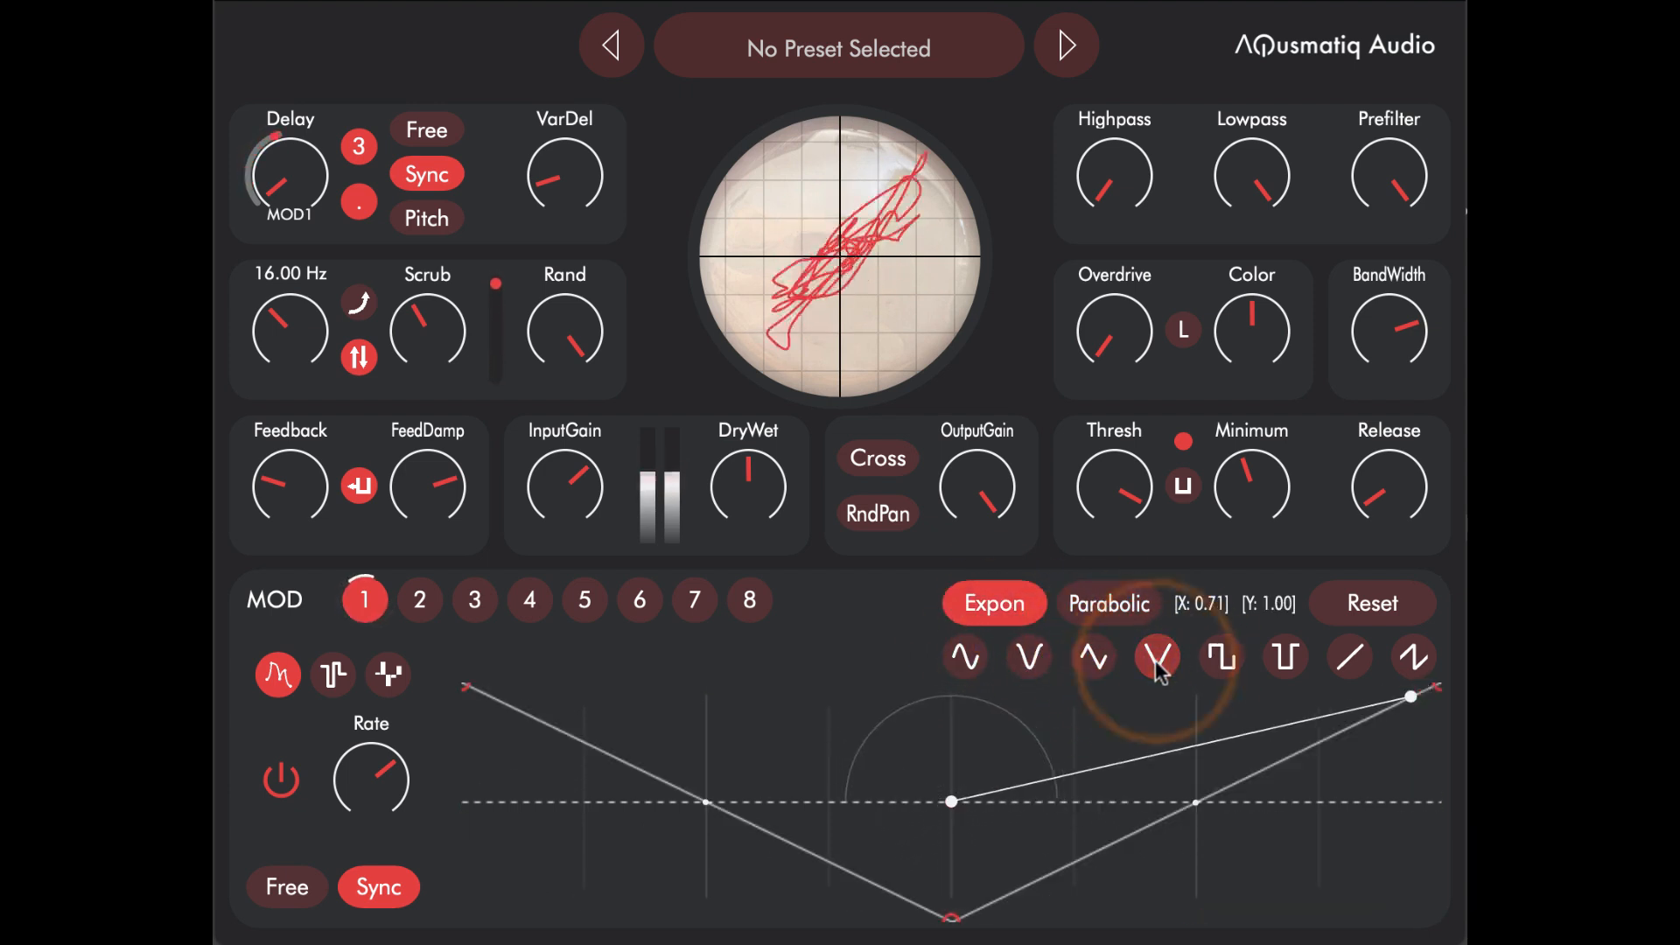
{"action": "left_click", "coordinate": [1214, 669]}
{"action": "left_click", "coordinate": [1280, 671]}
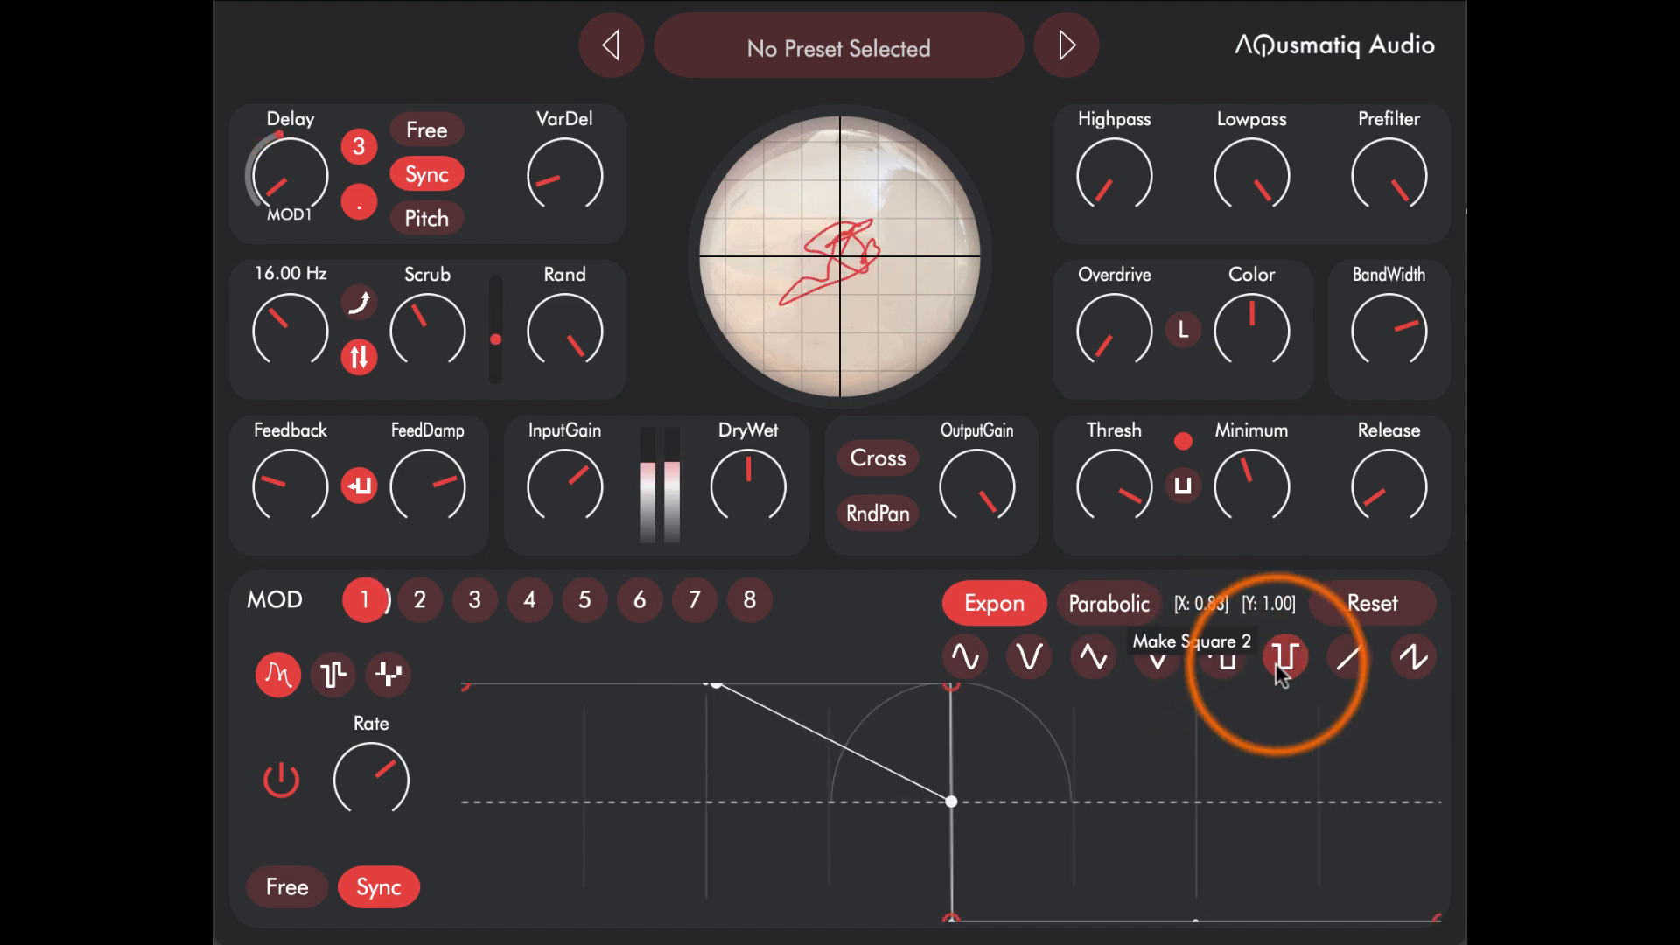
{"action": "left_click", "coordinate": [1352, 665]}
{"action": "left_click", "coordinate": [1410, 663]}
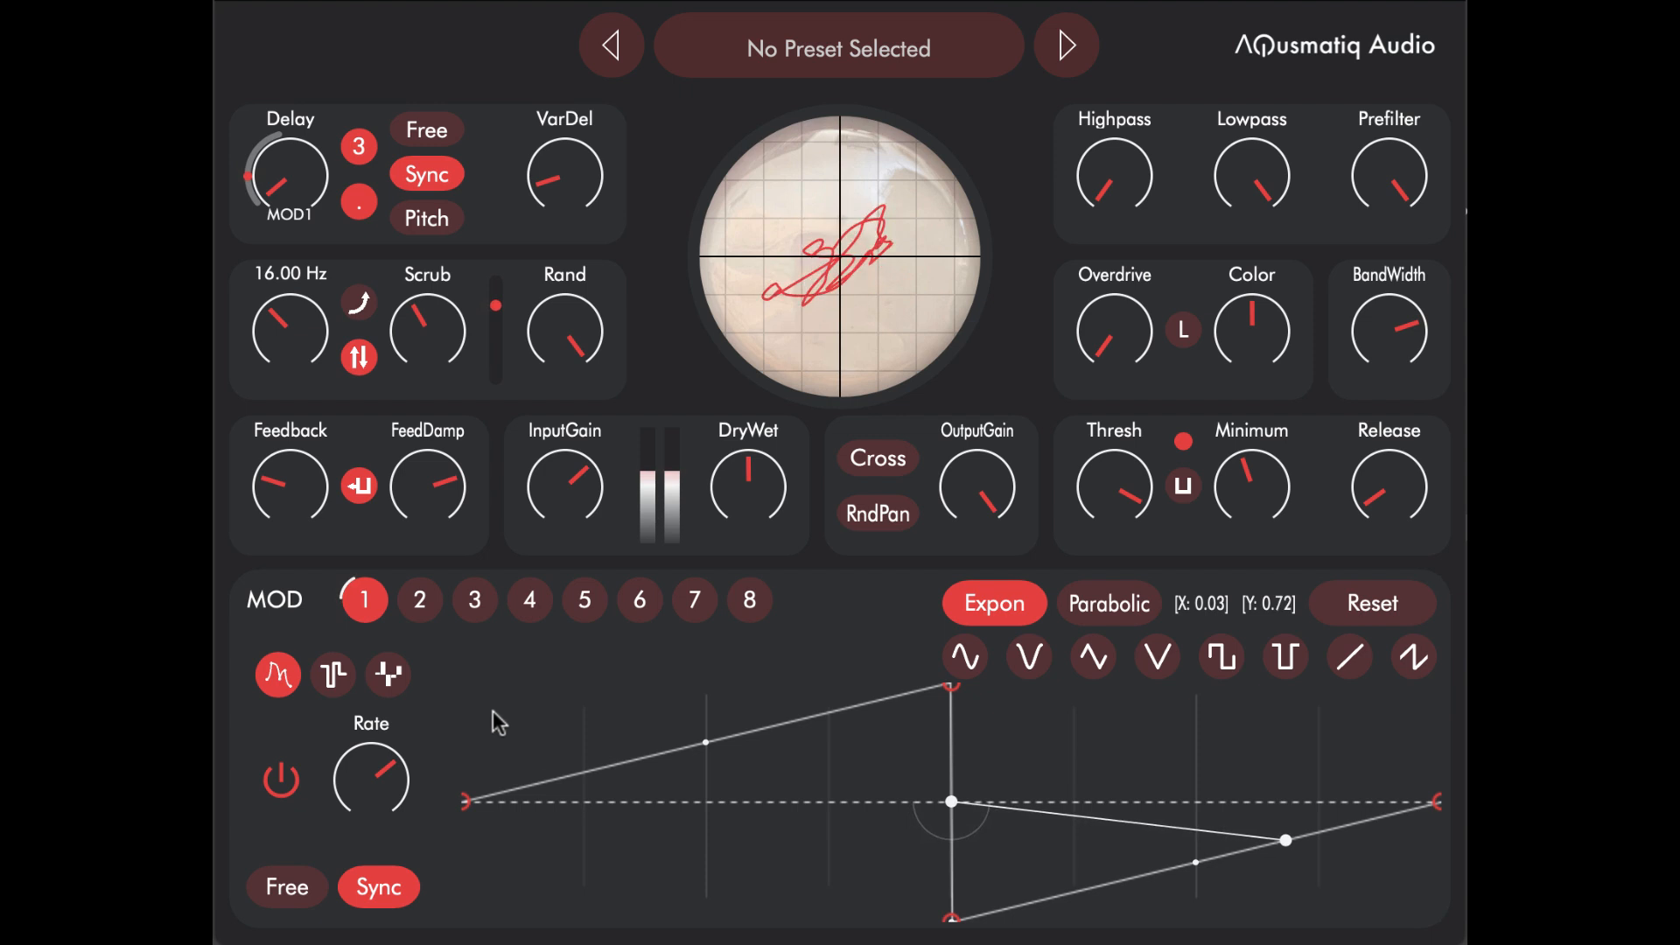
Step: Switch MOD 1 to the random generator and change its interpolation from Hold through Linear to Curve
{"action": "left_click", "coordinate": [333, 674]}
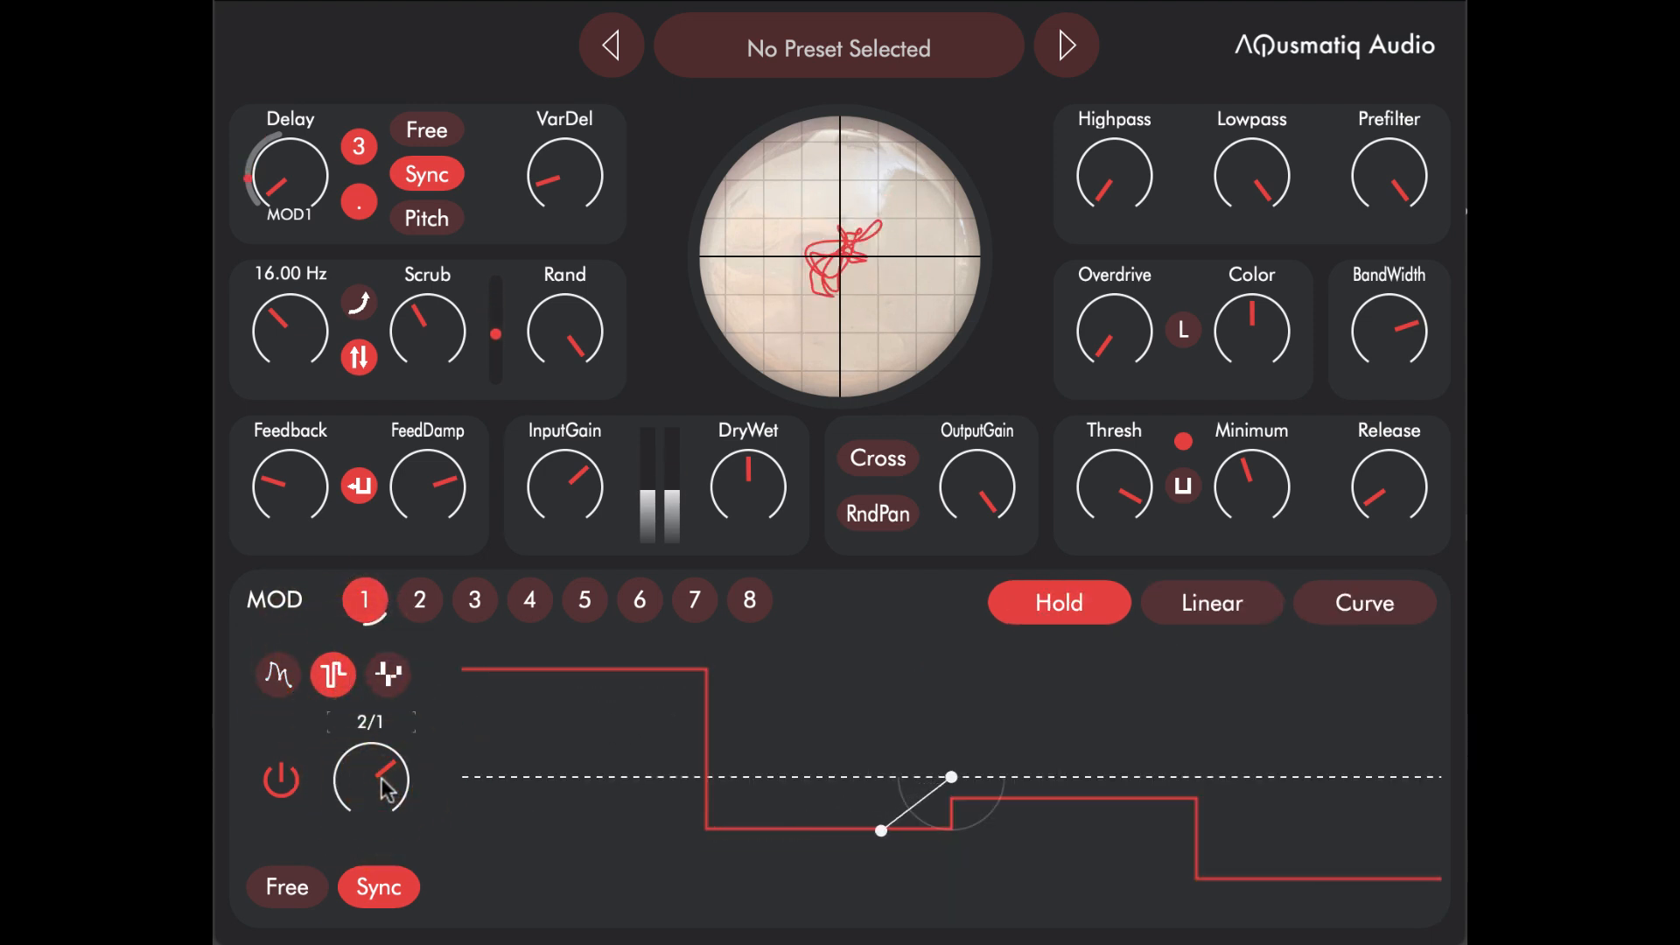
{"action": "mouse_move", "coordinate": [386, 789]}
{"action": "left_mouse_down"}
{"action": "mouse_move", "coordinate": [361, 852]}
{"action": "mouse_move", "coordinate": [388, 780]}
{"action": "left_mouse_up"}
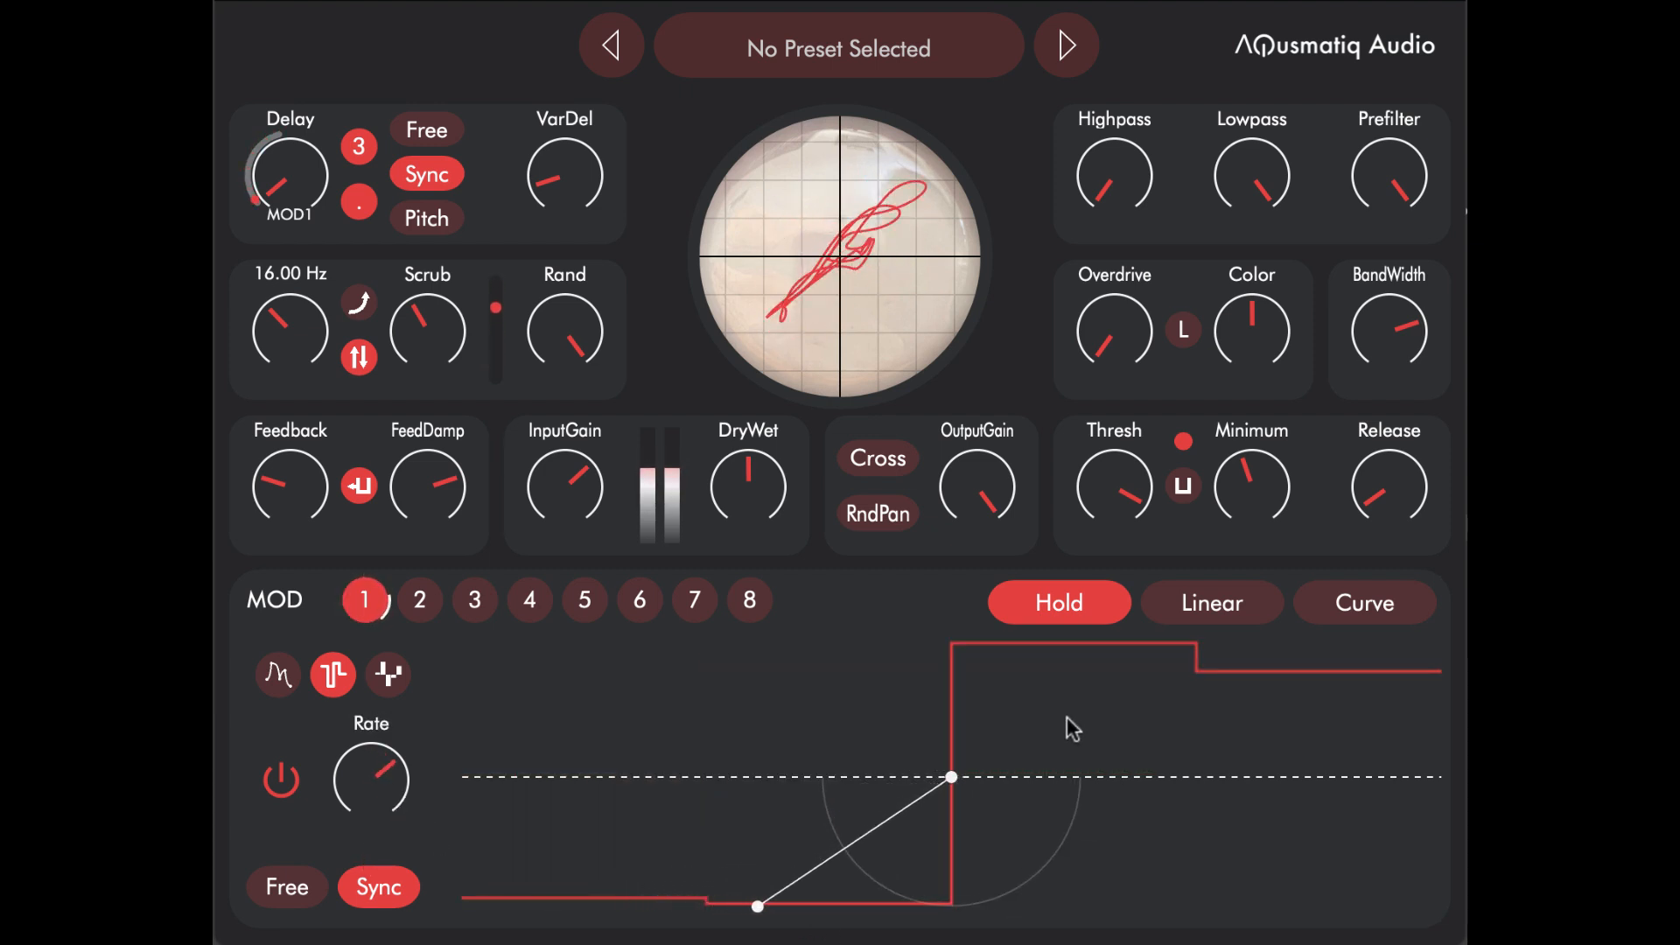
{"action": "left_click", "coordinate": [1199, 612]}
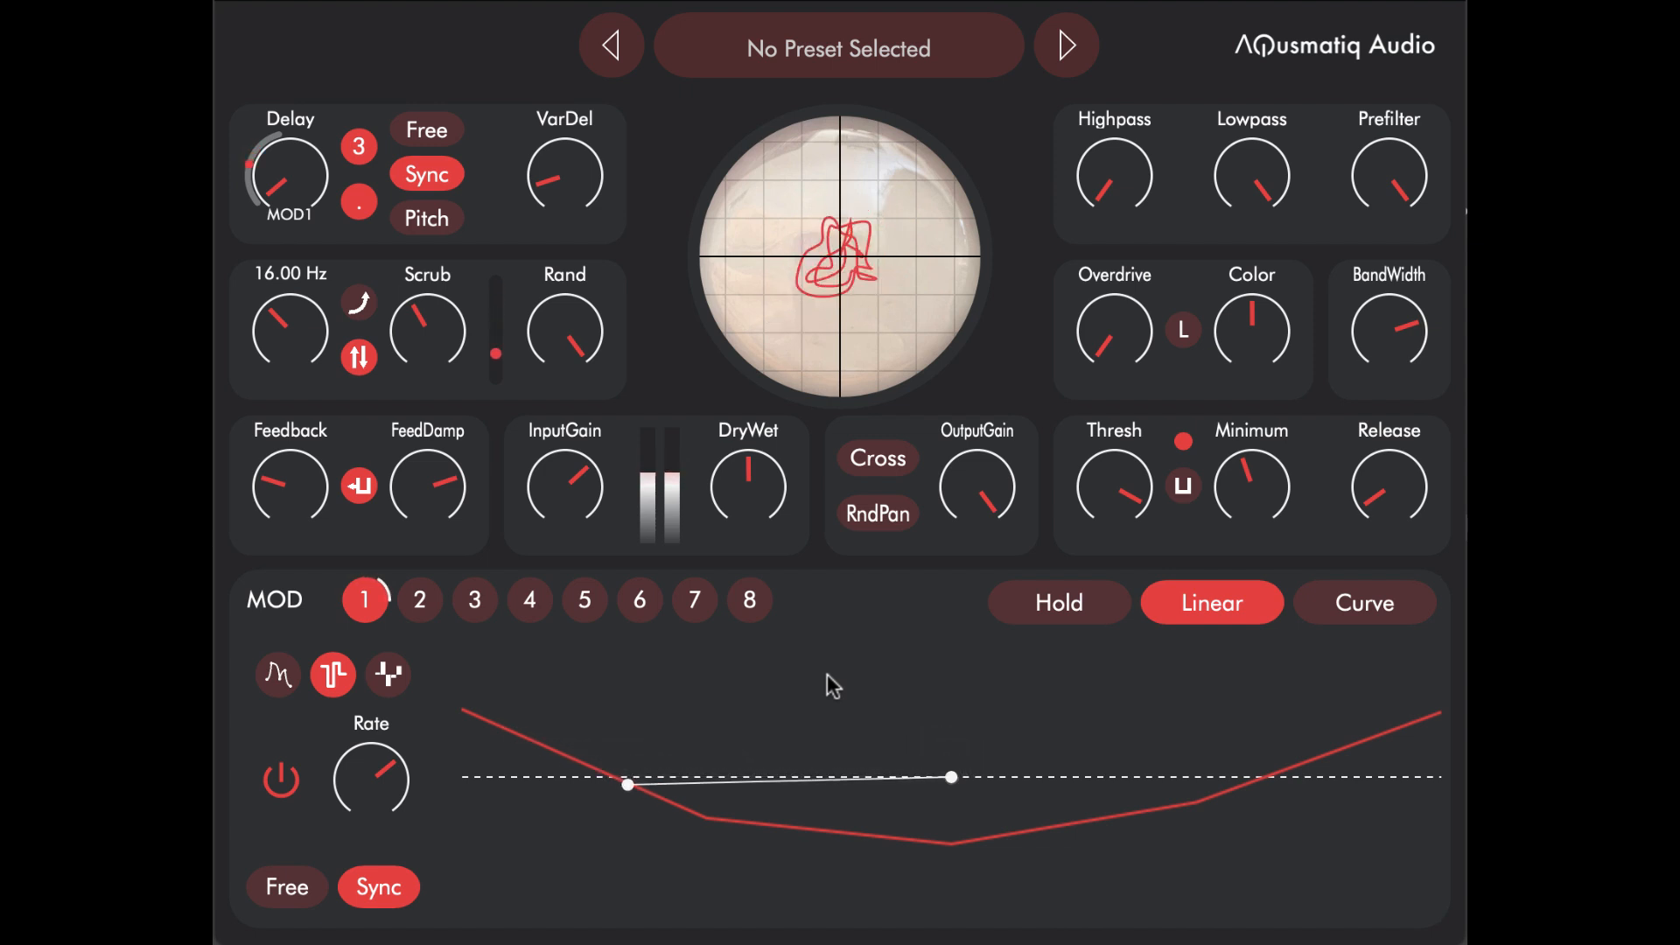
{"action": "left_click", "coordinate": [1363, 606]}
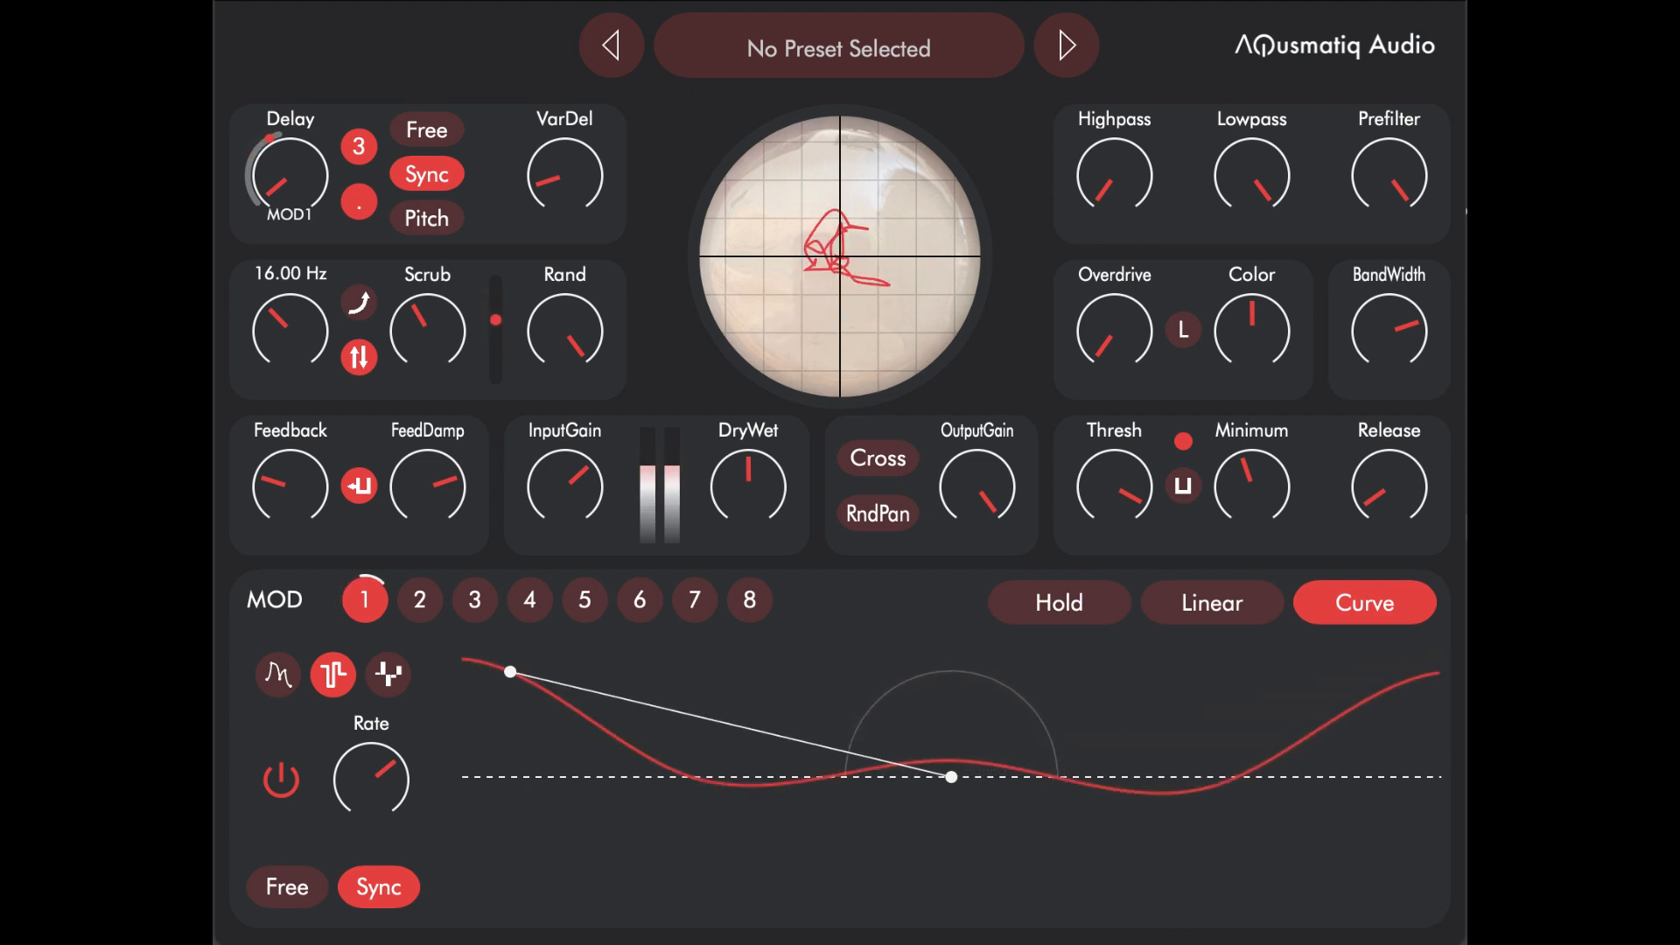
Step: Switch MOD 1 to the step sequencer and draw an eight-step pattern of mixed positive and negative values
{"action": "left_click", "coordinate": [387, 673]}
{"action": "left_click_drag", "start_coordinate": [498, 832], "coordinate": [509, 634]}
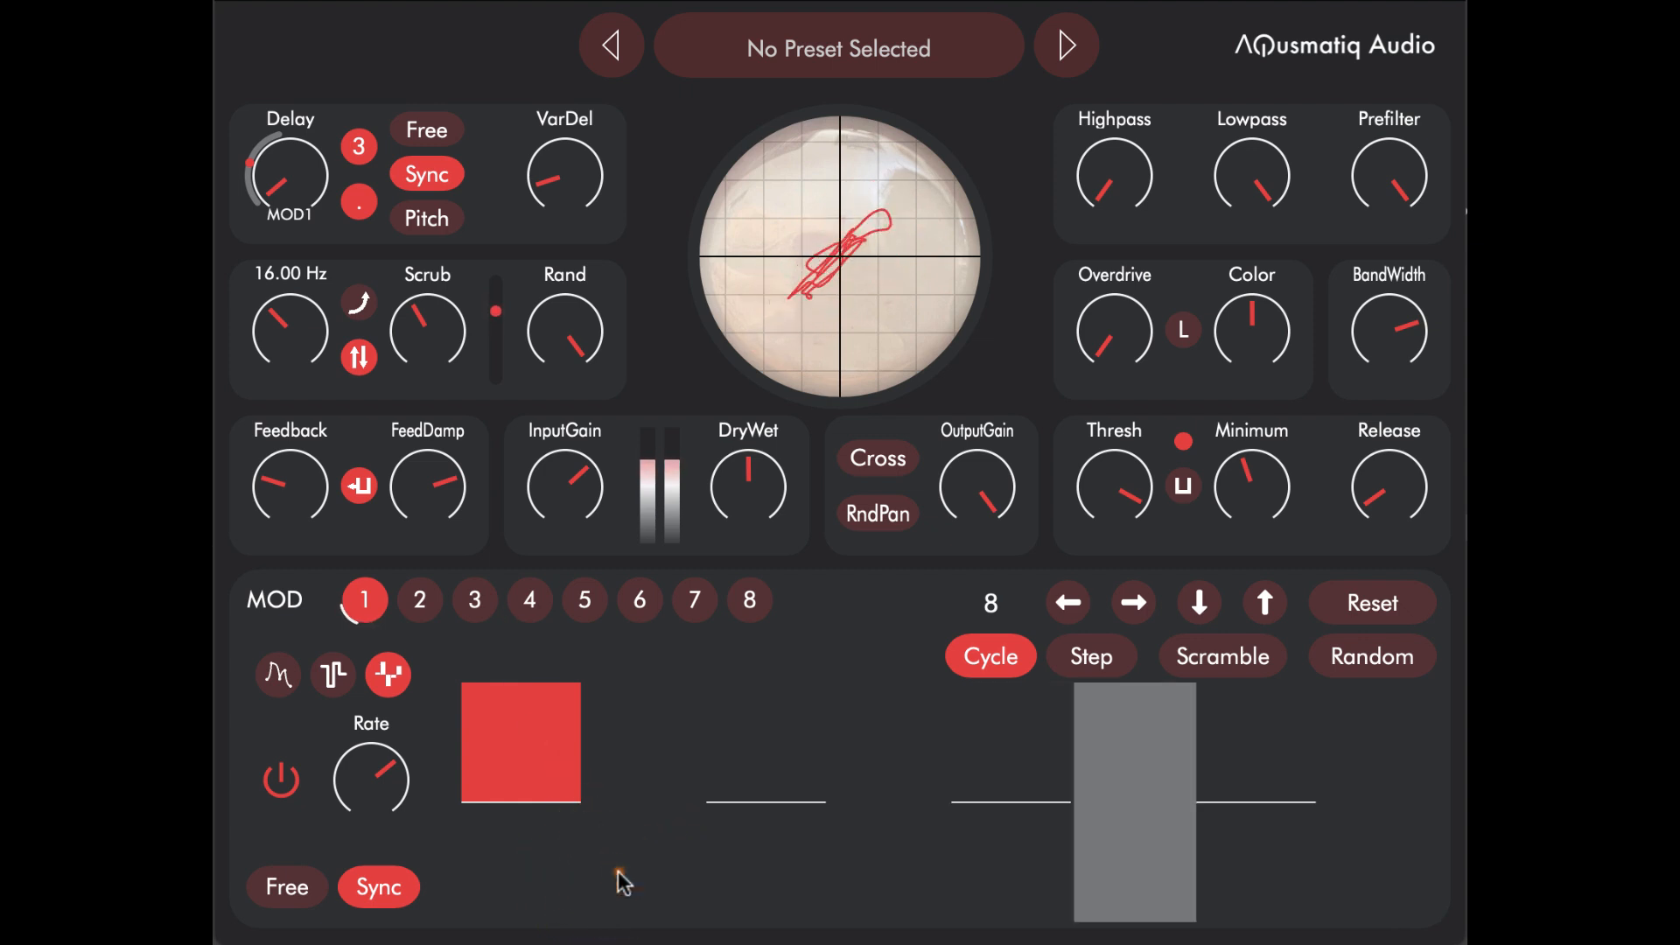
{"action": "left_click_drag", "start_coordinate": [619, 874], "coordinate": [712, 900]}
{"action": "mouse_move", "coordinate": [769, 787]}
{"action": "left_mouse_down"}
{"action": "mouse_move", "coordinate": [810, 796]}
{"action": "mouse_move", "coordinate": [813, 751]}
{"action": "left_mouse_up"}
{"action": "left_click_drag", "start_coordinate": [853, 809], "coordinate": [858, 874]}
{"action": "left_click_drag", "start_coordinate": [975, 738], "coordinate": [978, 684]}
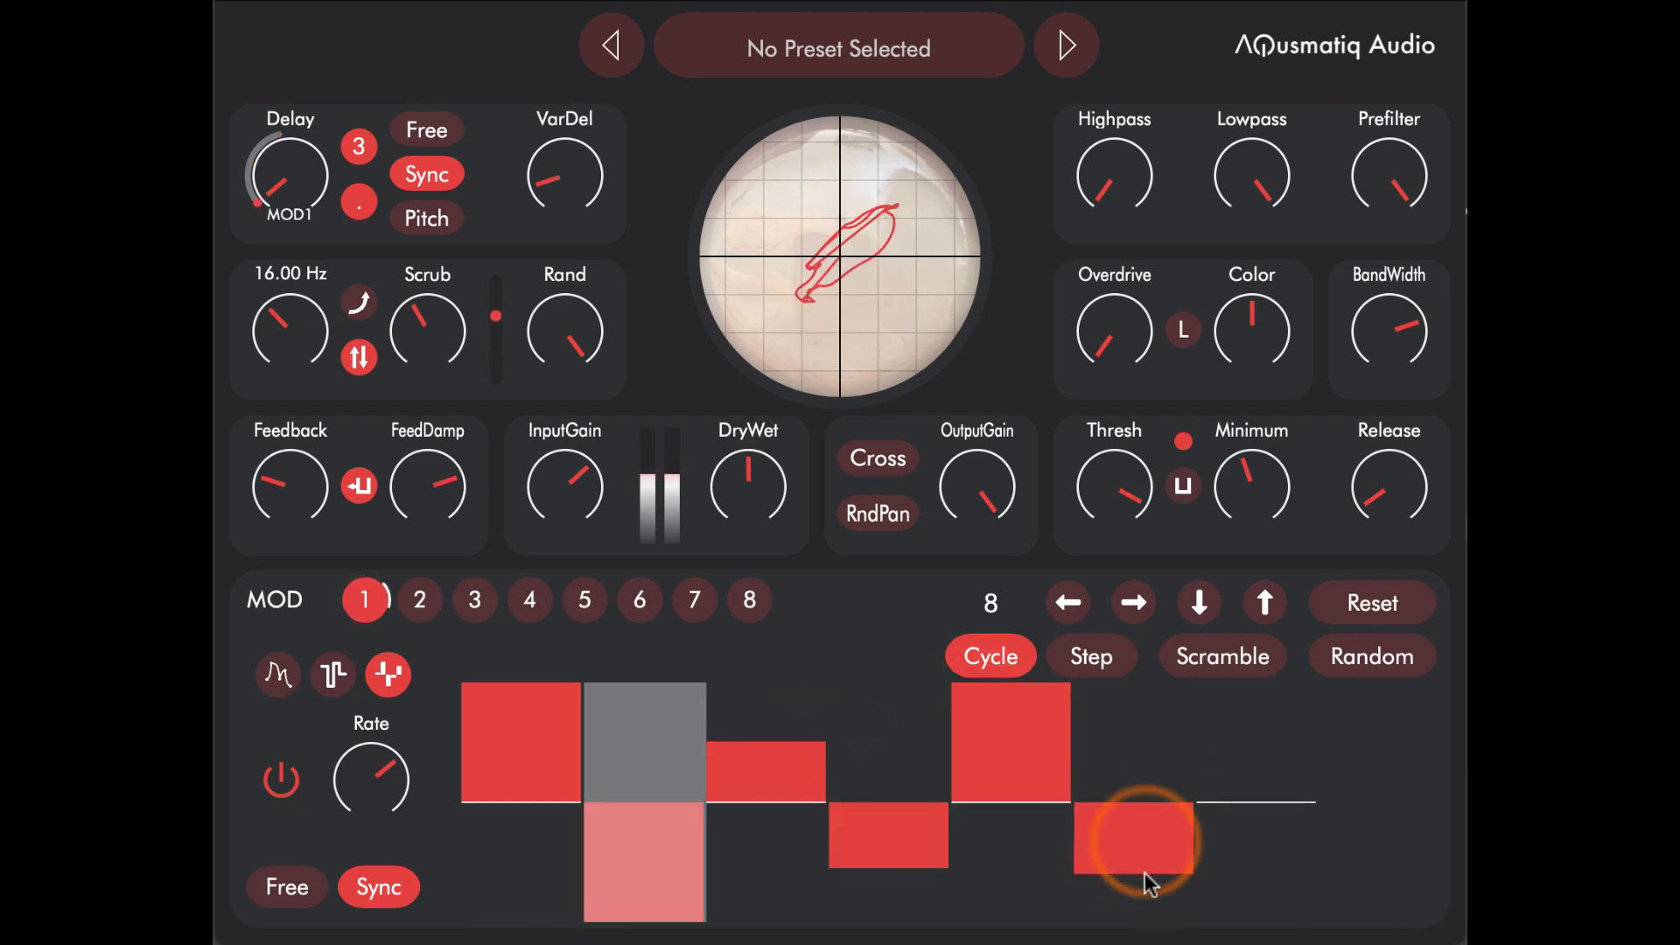
{"action": "left_click_drag", "start_coordinate": [1145, 855], "coordinate": [1173, 923]}
{"action": "left_click_drag", "start_coordinate": [1253, 872], "coordinate": [1256, 881]}
{"action": "mouse_move", "coordinate": [1389, 770]}
{"action": "left_mouse_down"}
{"action": "mouse_move", "coordinate": [1395, 802]}
{"action": "mouse_move", "coordinate": [1396, 550]}
{"action": "left_mouse_up"}
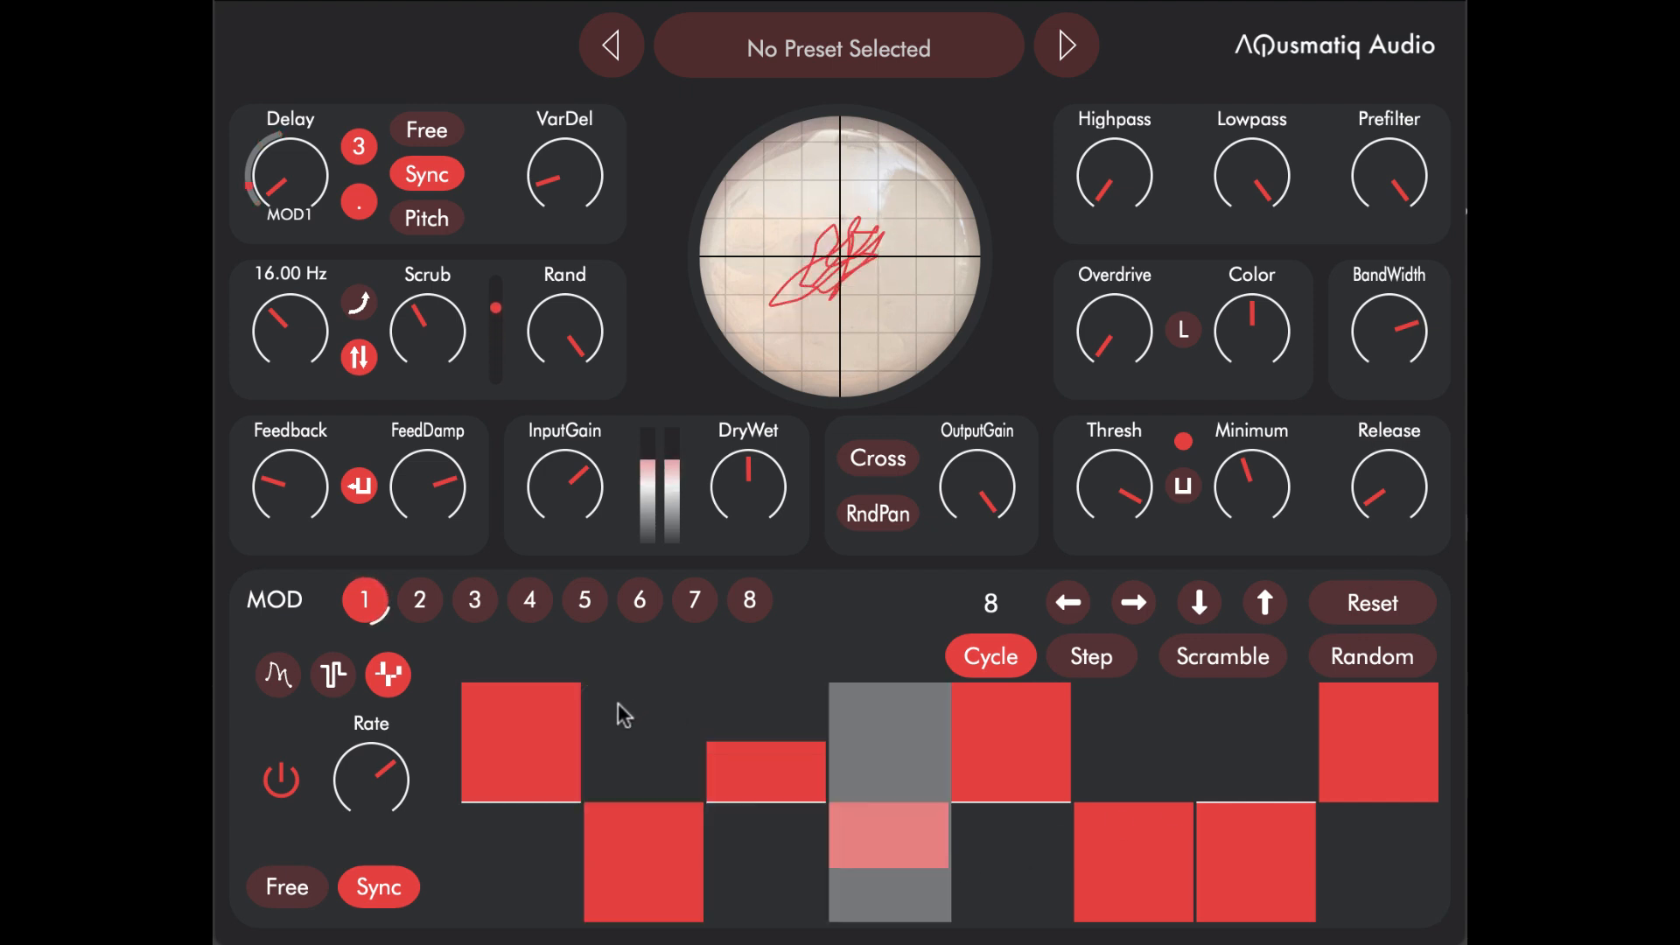
Step: Extend the MOD 1 step sequence to 14 steps and draw positive and negative values in the added steps
{"action": "left_click_drag", "start_coordinate": [1000, 613], "coordinate": [999, 580]}
{"action": "left_click_drag", "start_coordinate": [1031, 827], "coordinate": [1035, 861]}
{"action": "left_click_drag", "start_coordinate": [1110, 817], "coordinate": [1157, 621]}
{"action": "left_click_drag", "start_coordinate": [1207, 731], "coordinate": [1216, 688]}
{"action": "left_click_drag", "start_coordinate": [1262, 796], "coordinate": [1268, 940]}
{"action": "left_click", "coordinate": [1344, 756]}
{"action": "left_click_drag", "start_coordinate": [1344, 756], "coordinate": [1444, 771]}
{"action": "left_click_drag", "start_coordinate": [1441, 771], "coordinate": [1436, 848]}
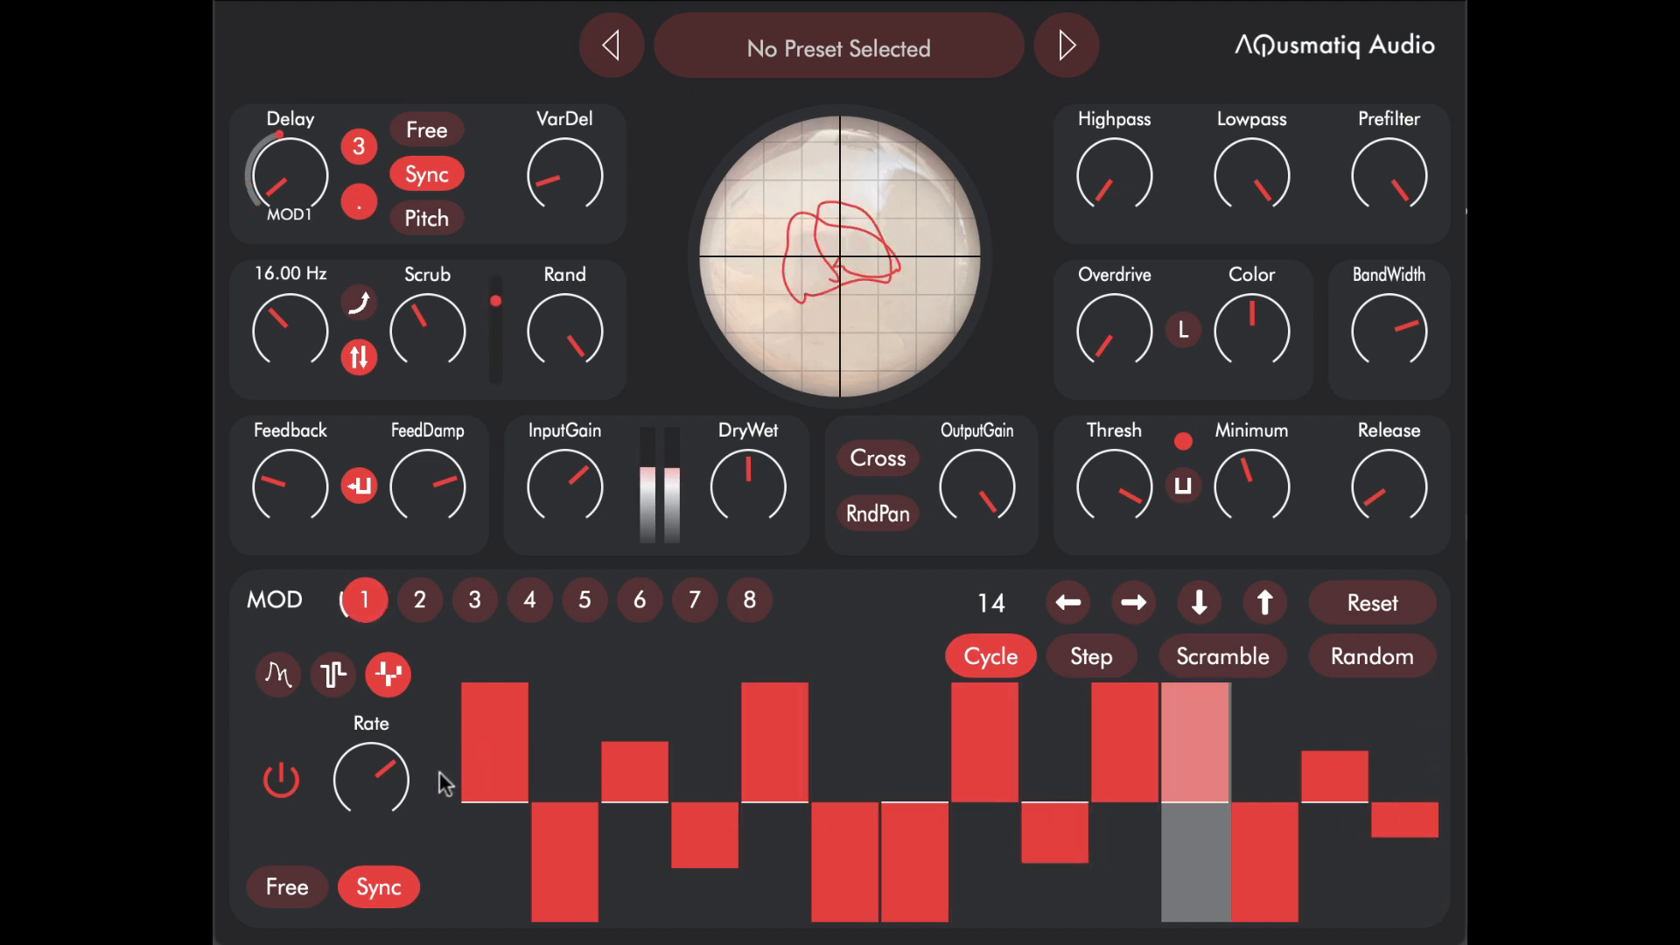
Step: Return MOD 1 to the curve-drawing mode and apply the first sine waveform
{"action": "left_click", "coordinate": [278, 675]}
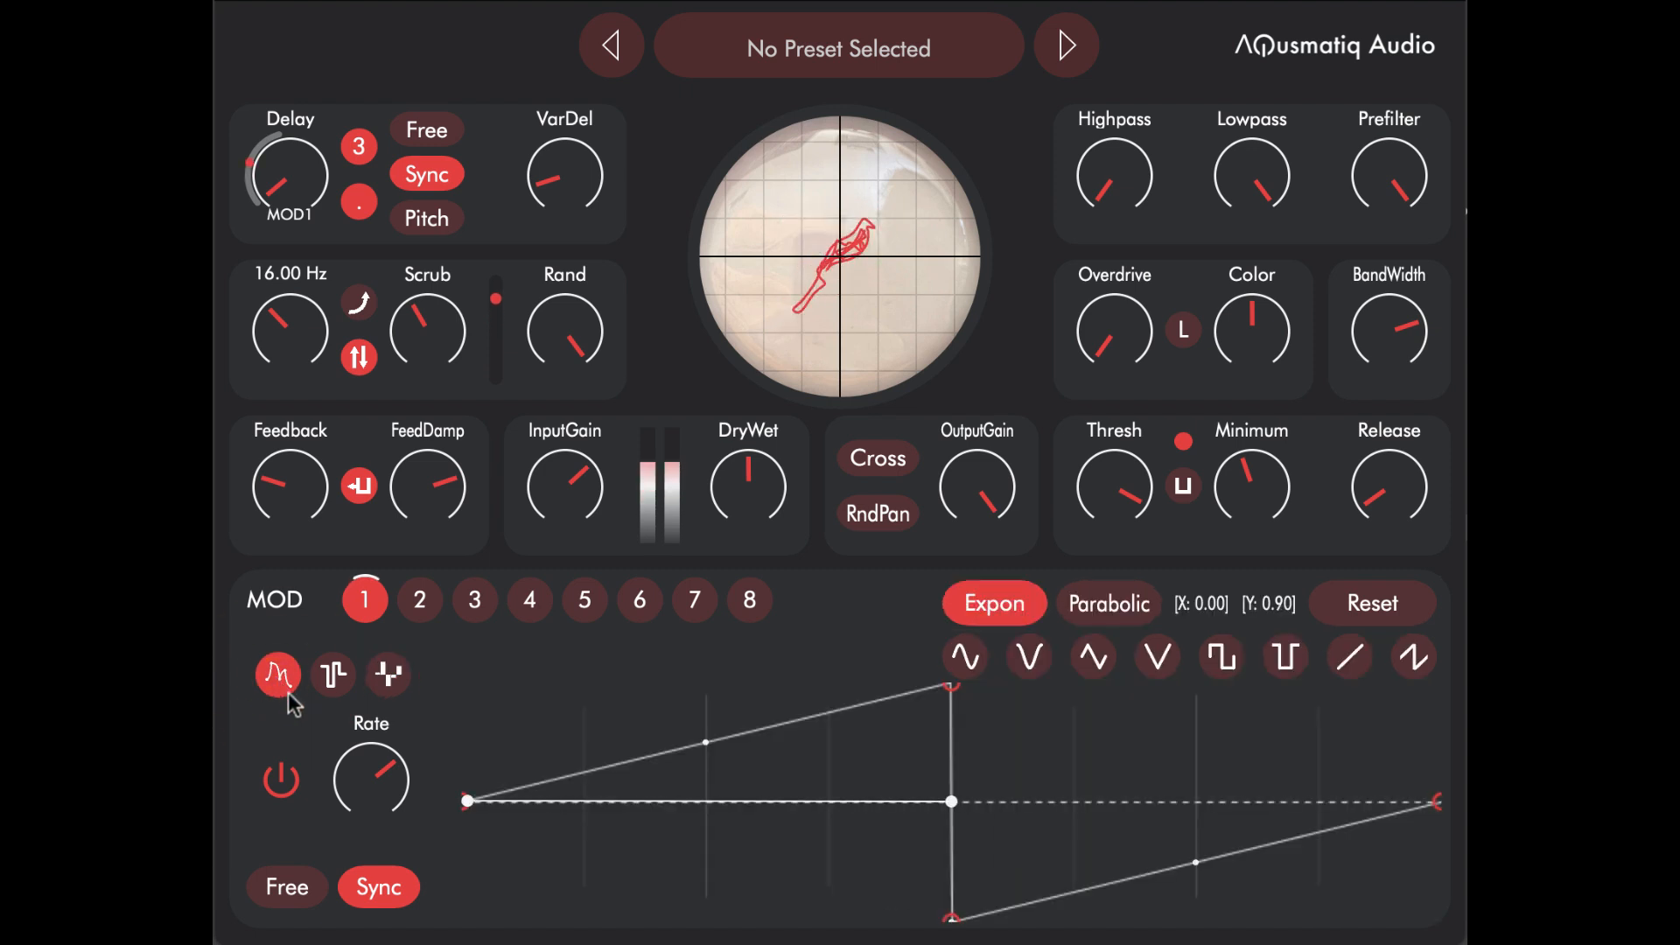
{"action": "left_click", "coordinate": [965, 656]}
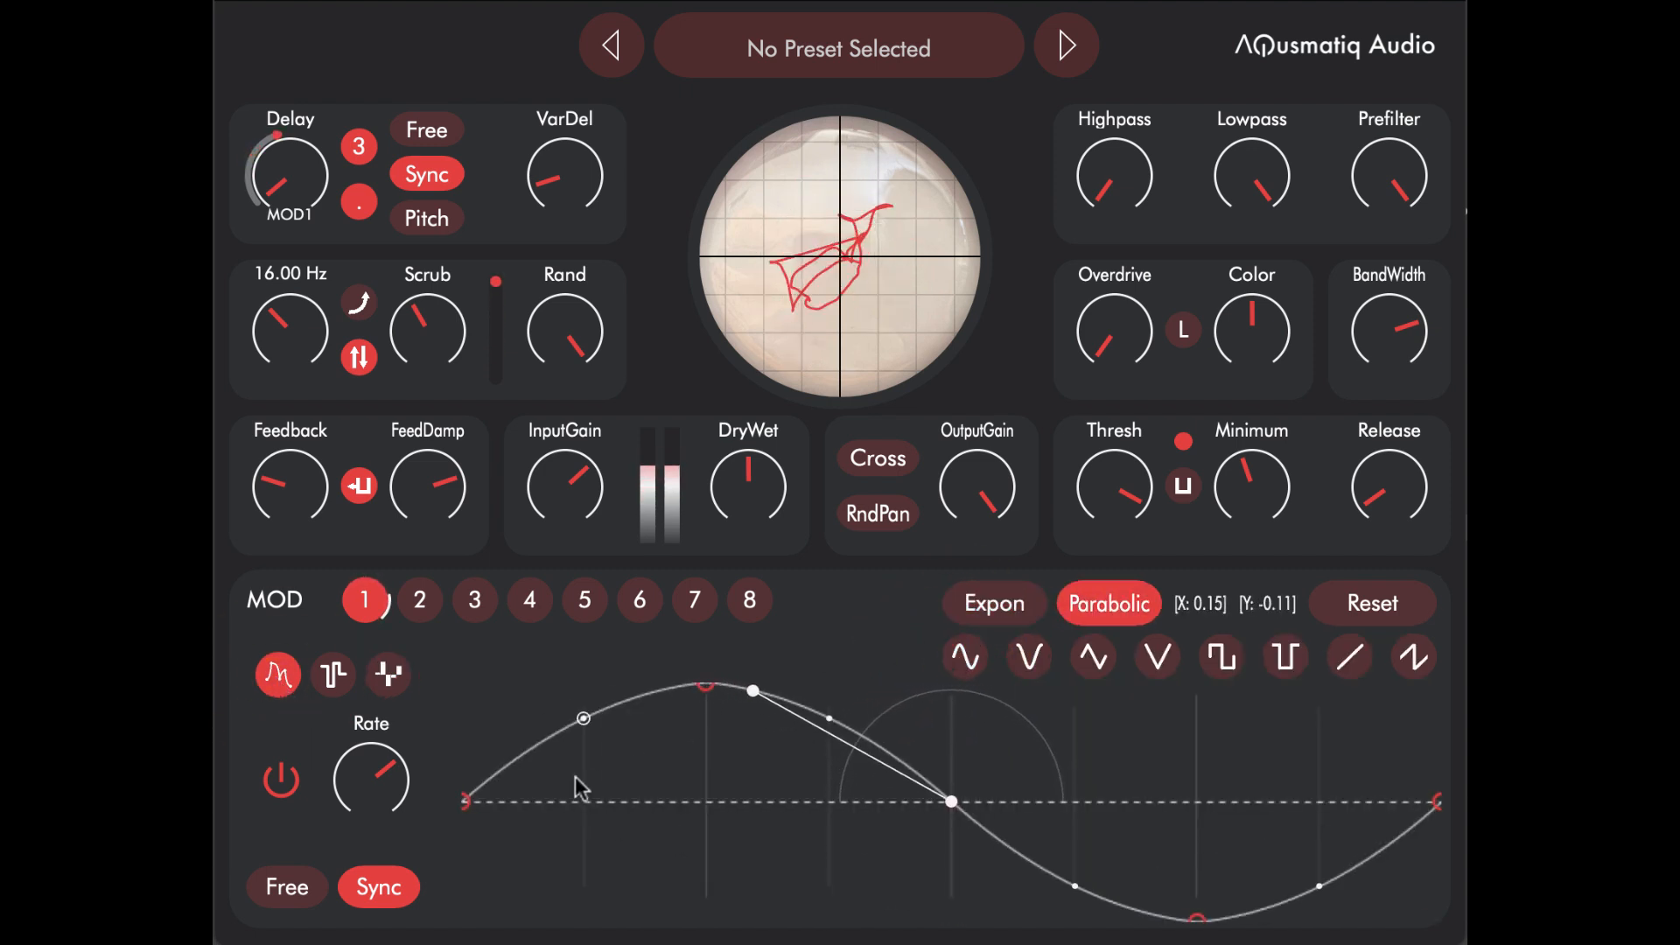
Step: Switch on MOD 2 with a slightly lower frequency and assign it to the Highpass parameter
{"action": "left_click", "coordinate": [420, 600]}
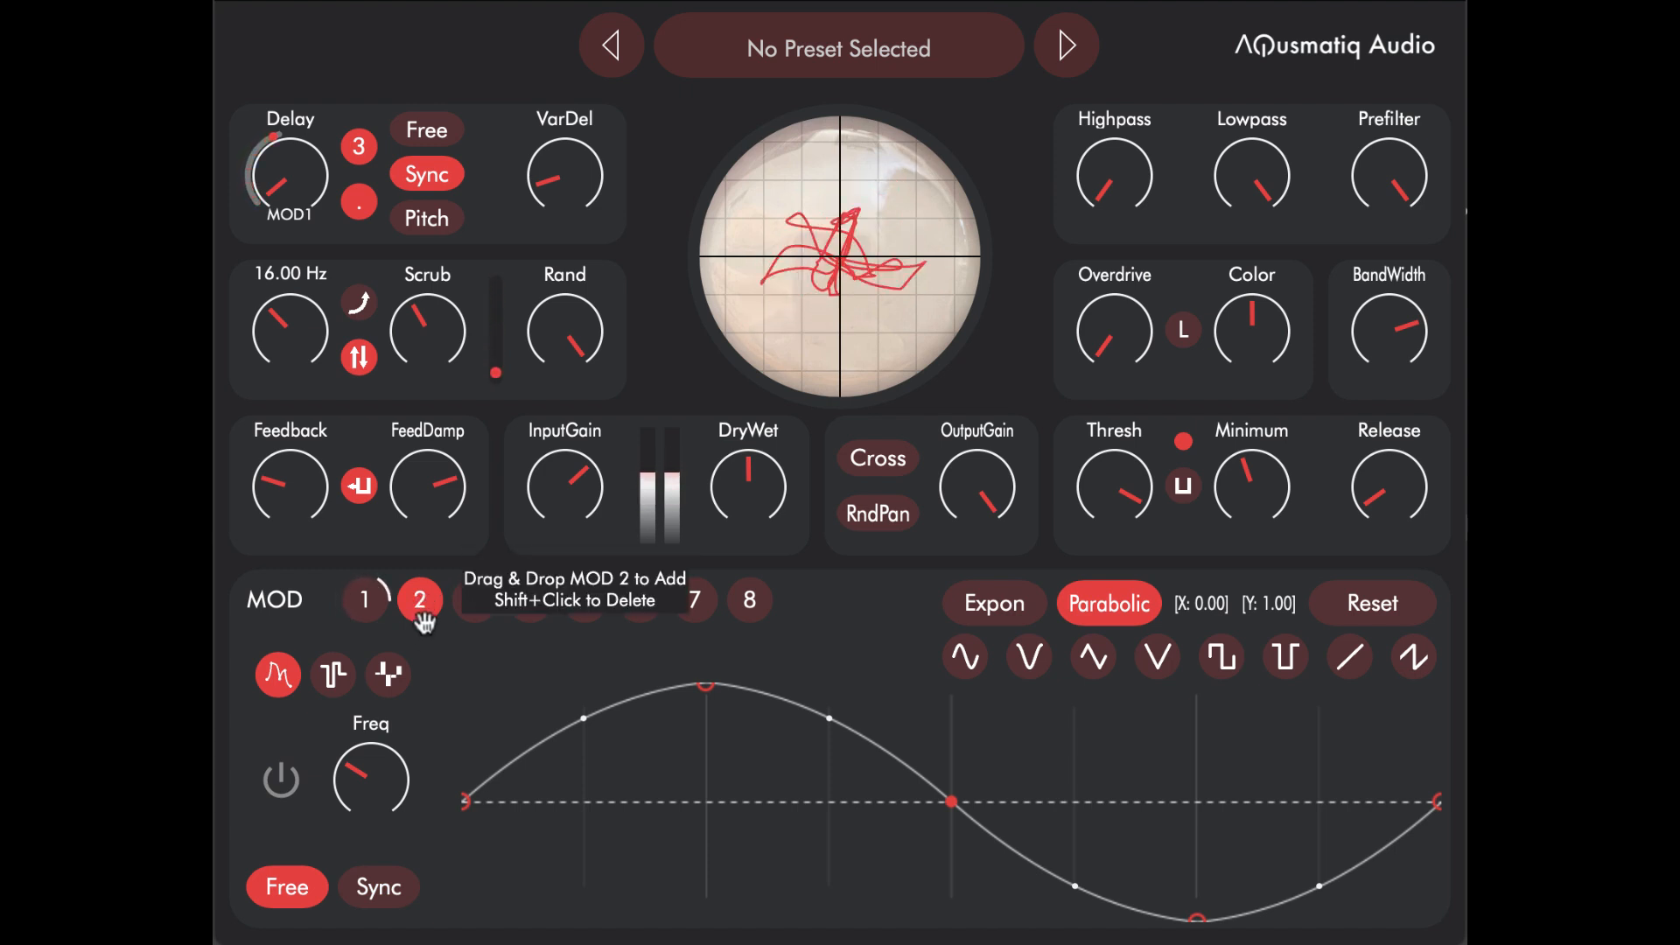
{"action": "left_click", "coordinate": [281, 778]}
{"action": "mouse_move", "coordinate": [376, 792]}
{"action": "left_click_drag", "start_coordinate": [381, 798], "coordinate": [381, 826]}
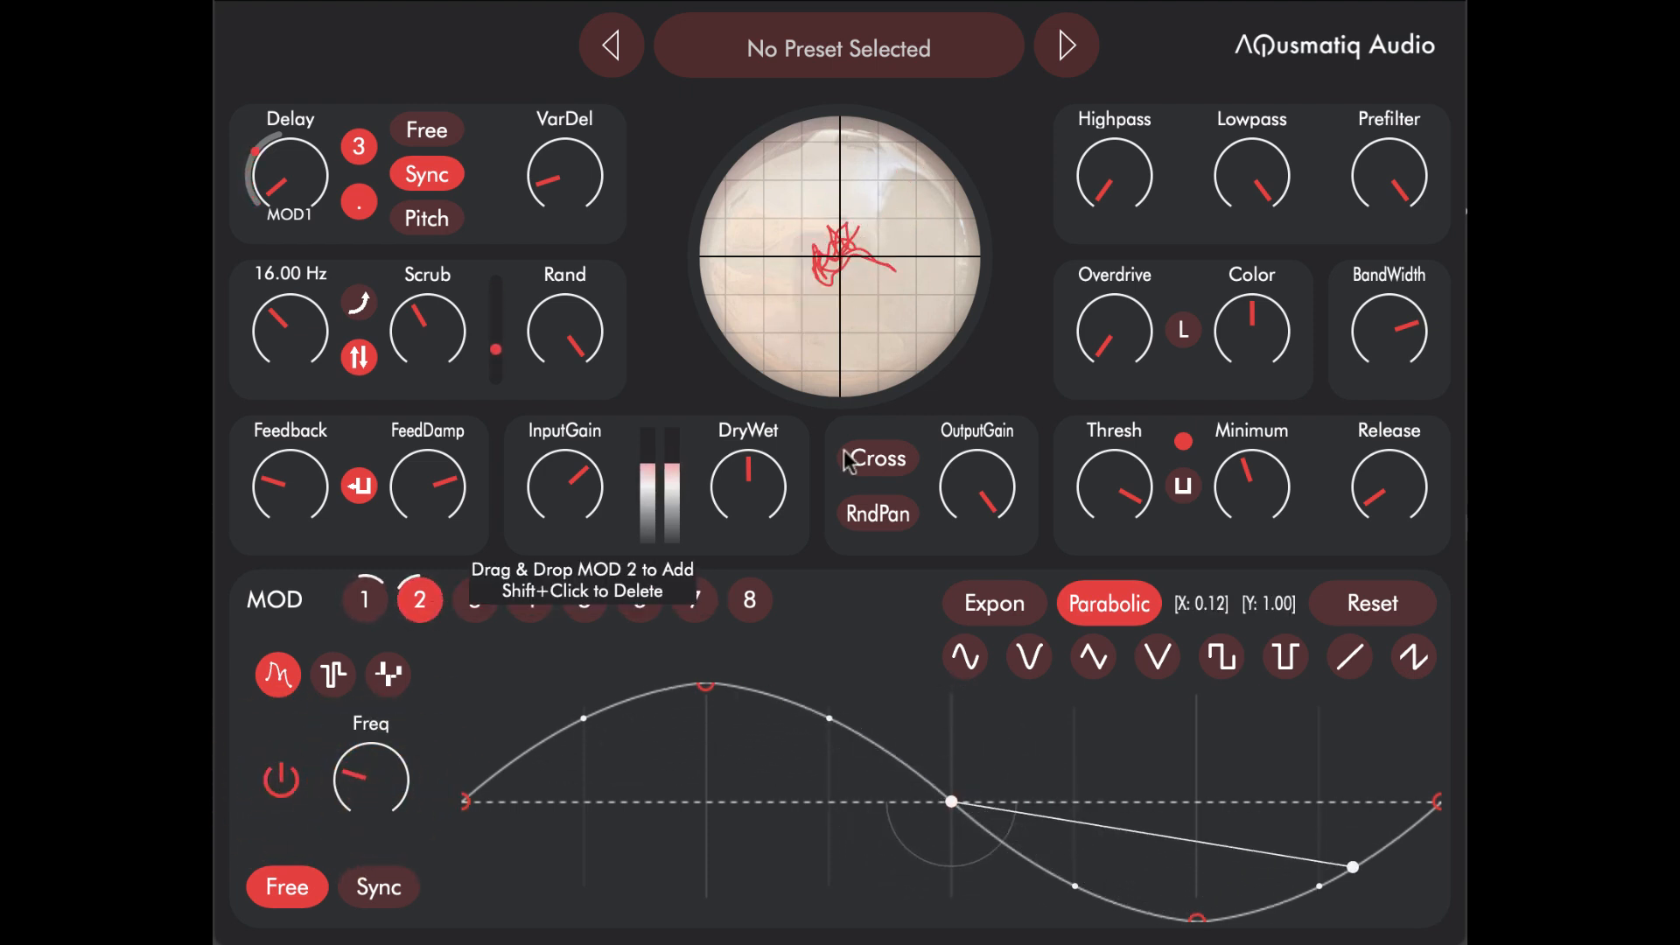
{"action": "left_click_drag", "start_coordinate": [420, 600], "coordinate": [1112, 219]}
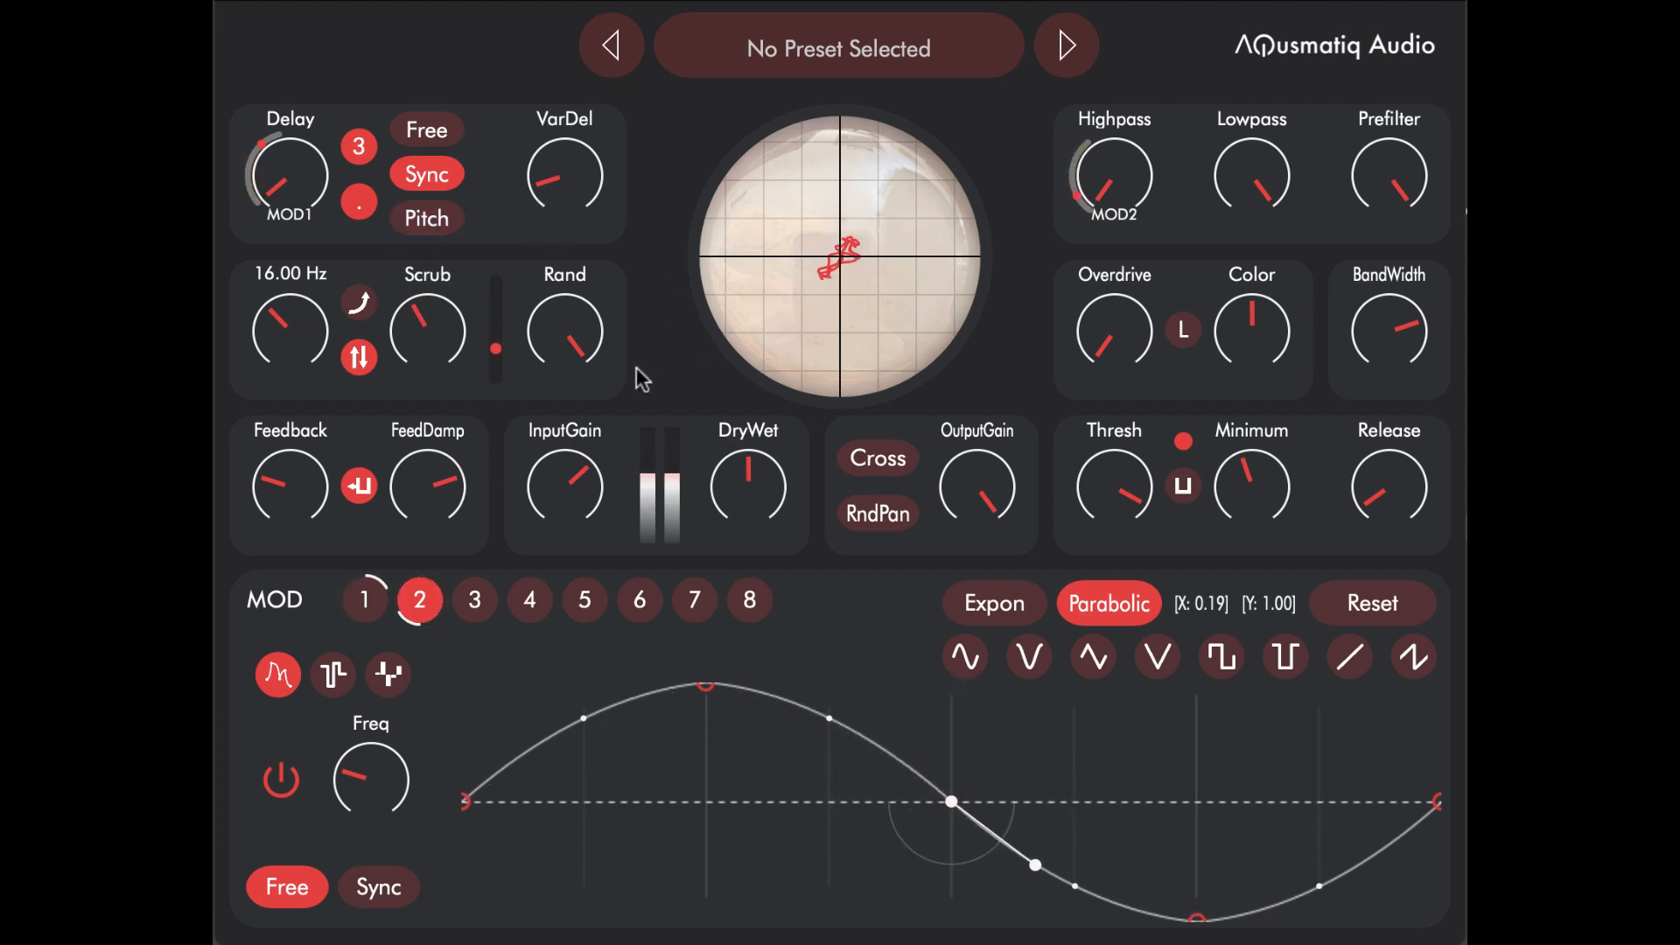
Step: With DryWet at 1.00, set the Highpass cutoff to 77.38 Hz and its MOD 2 depth to 31.76 %
{"action": "left_click_drag", "start_coordinate": [773, 507], "coordinate": [794, 407]}
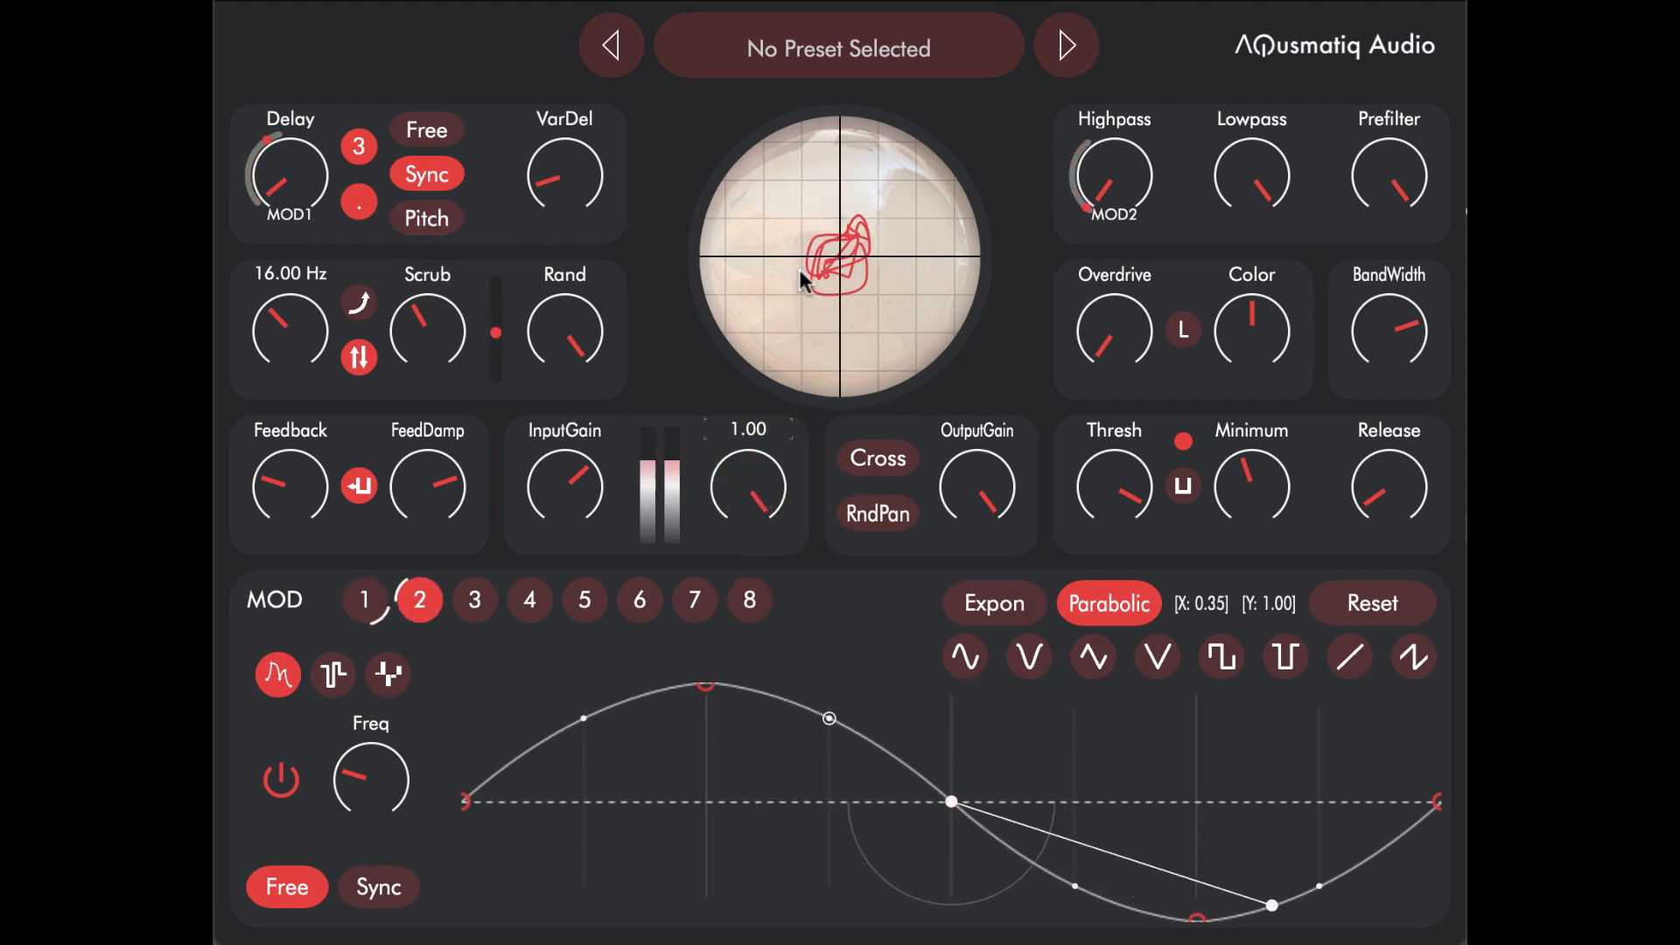
{"action": "left_click_drag", "start_coordinate": [1125, 187], "coordinate": [1128, 197]}
{"action": "left_click", "coordinate": [1125, 189]}
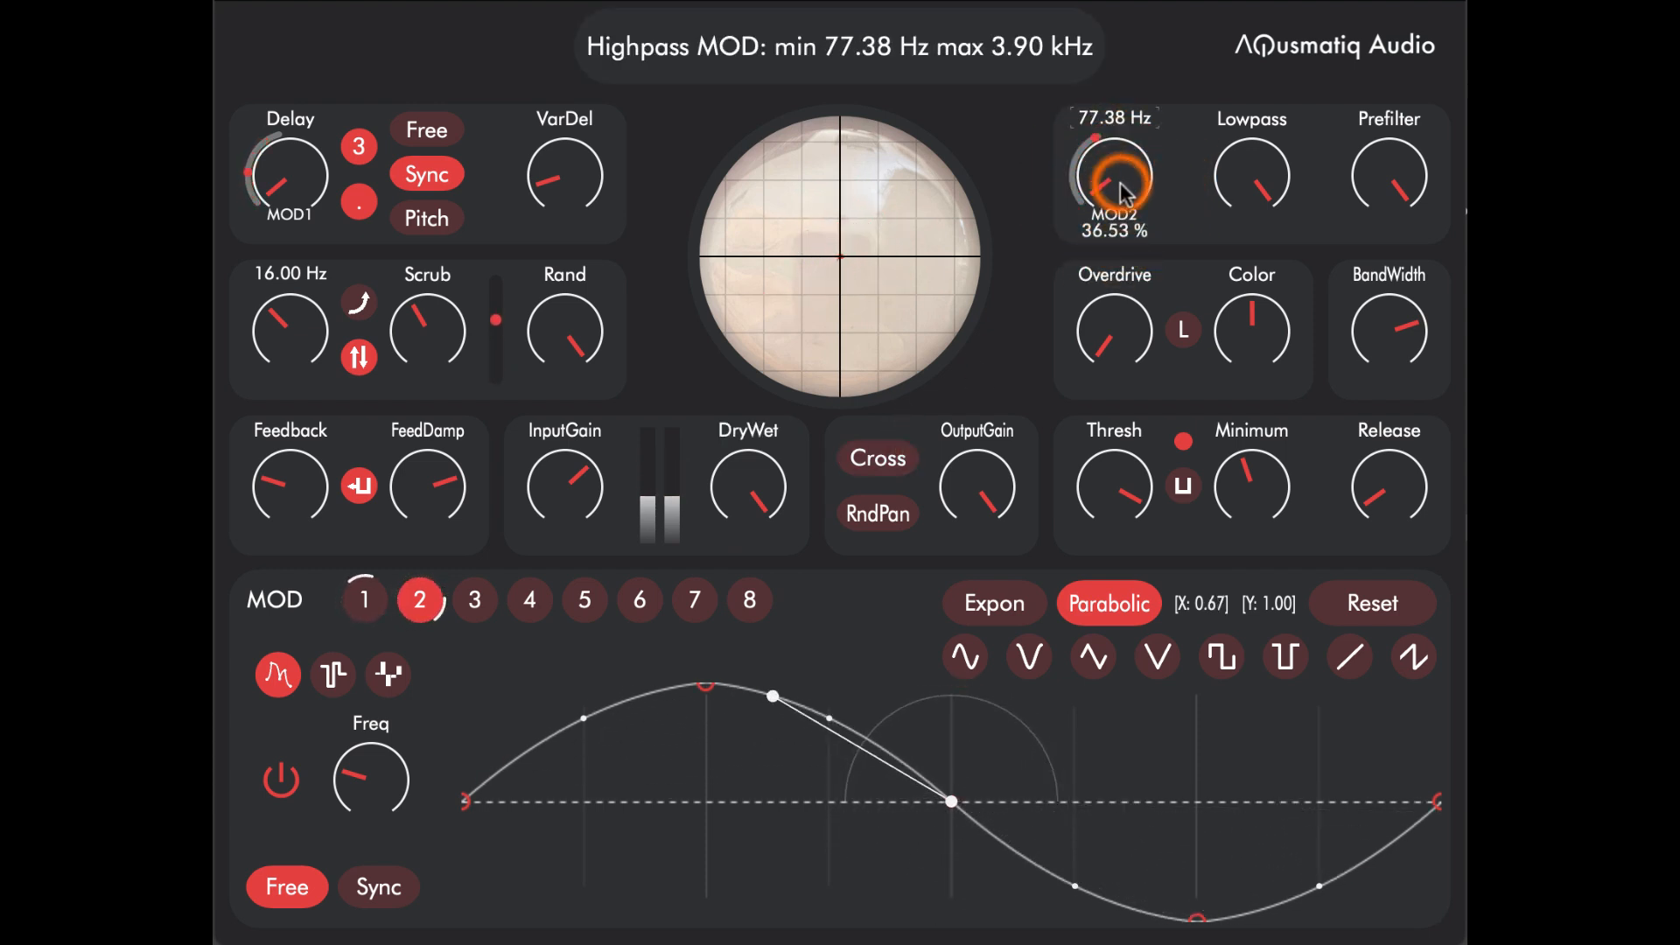
{"action": "left_click_drag", "start_coordinate": [1102, 233], "coordinate": [1102, 247]}
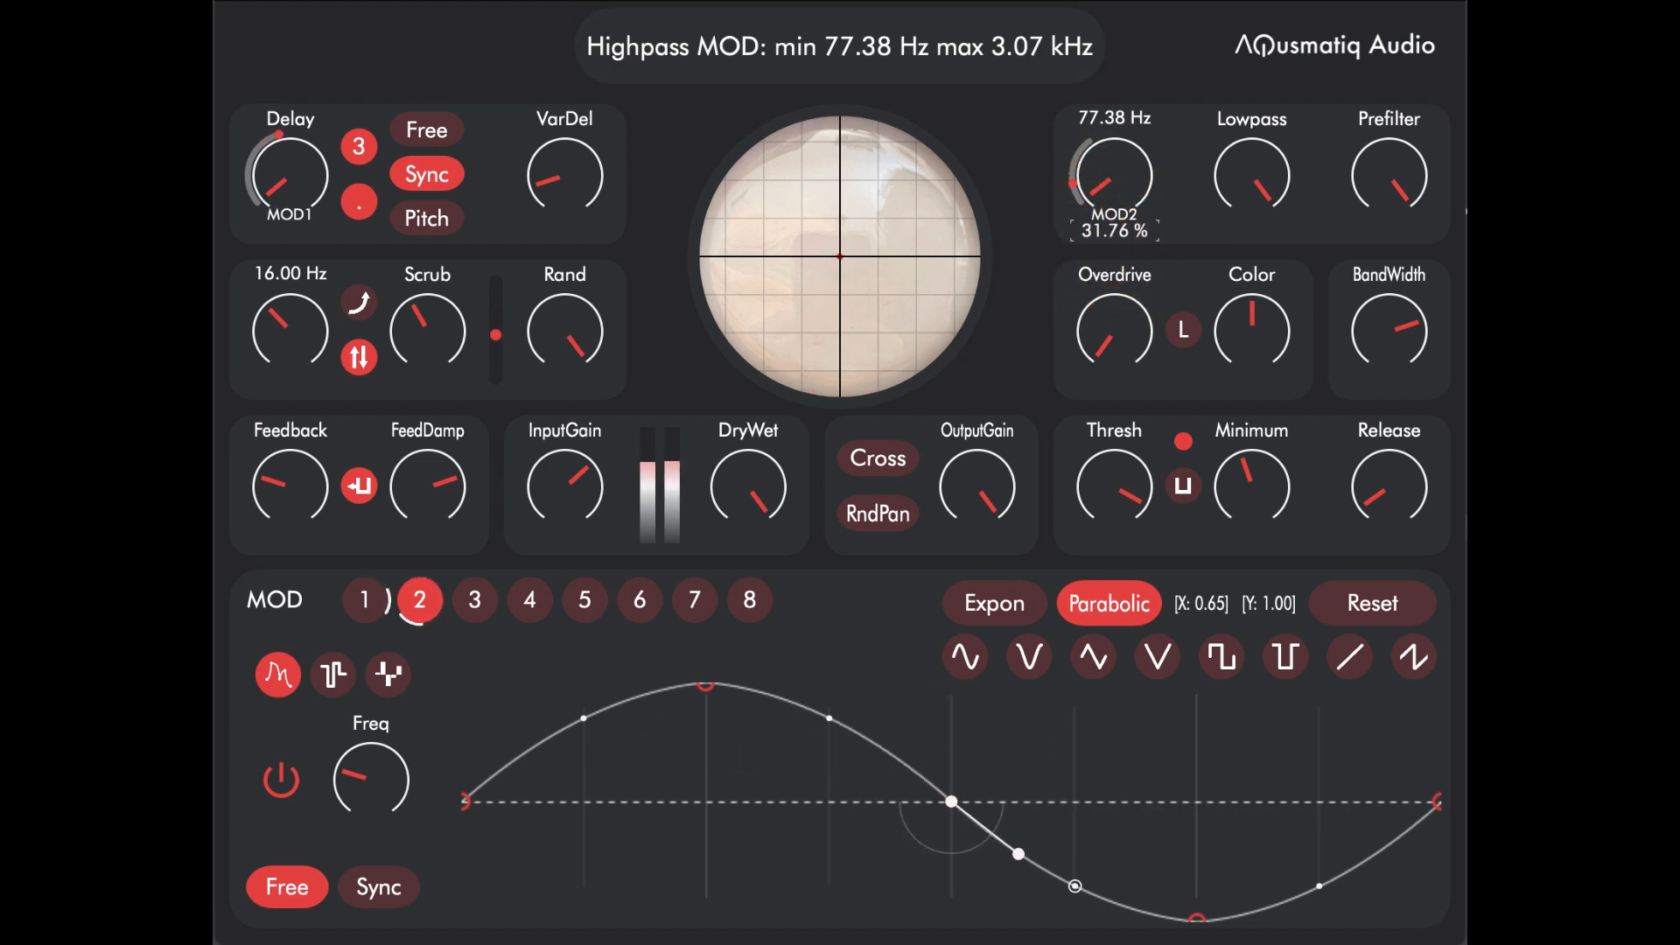
{"action": "mouse_move", "coordinate": [358, 785]}
{"action": "left_mouse_down"}
{"action": "mouse_move", "coordinate": [390, 700]}
{"action": "mouse_move", "coordinate": [382, 780]}
{"action": "left_mouse_up"}
Step: Replace MOD 2 with MOD 1 as the modulator of the Highpass parameter
{"action": "left_click", "coordinate": [360, 595]}
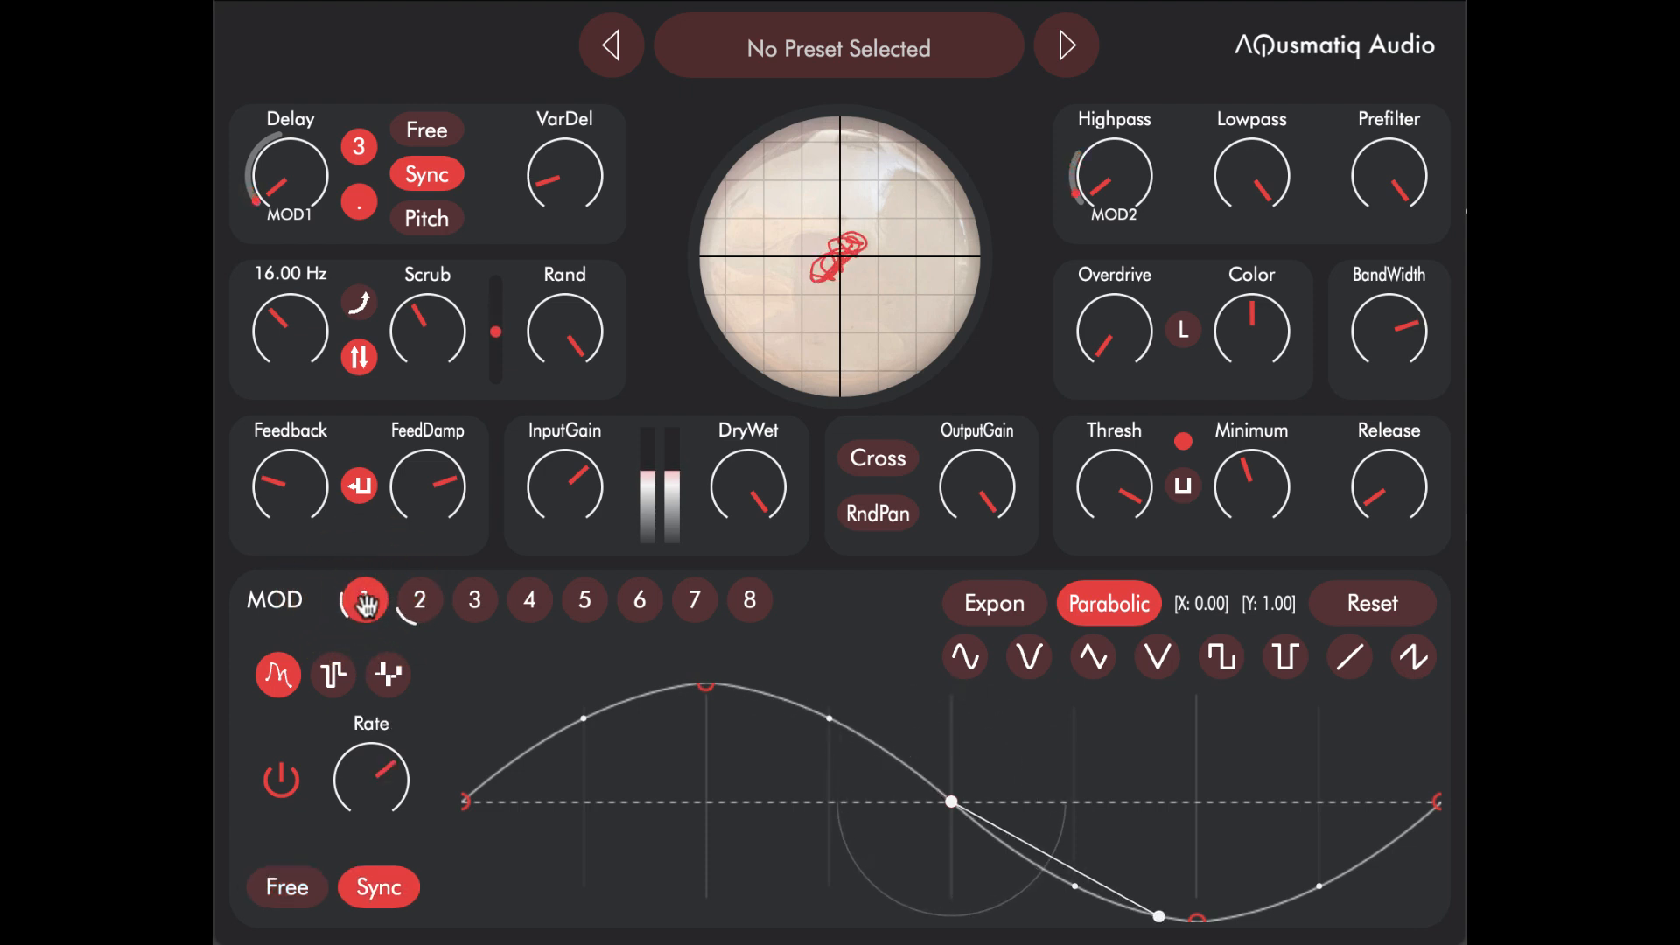
{"action": "left_click_drag", "start_coordinate": [364, 600], "coordinate": [1111, 175]}
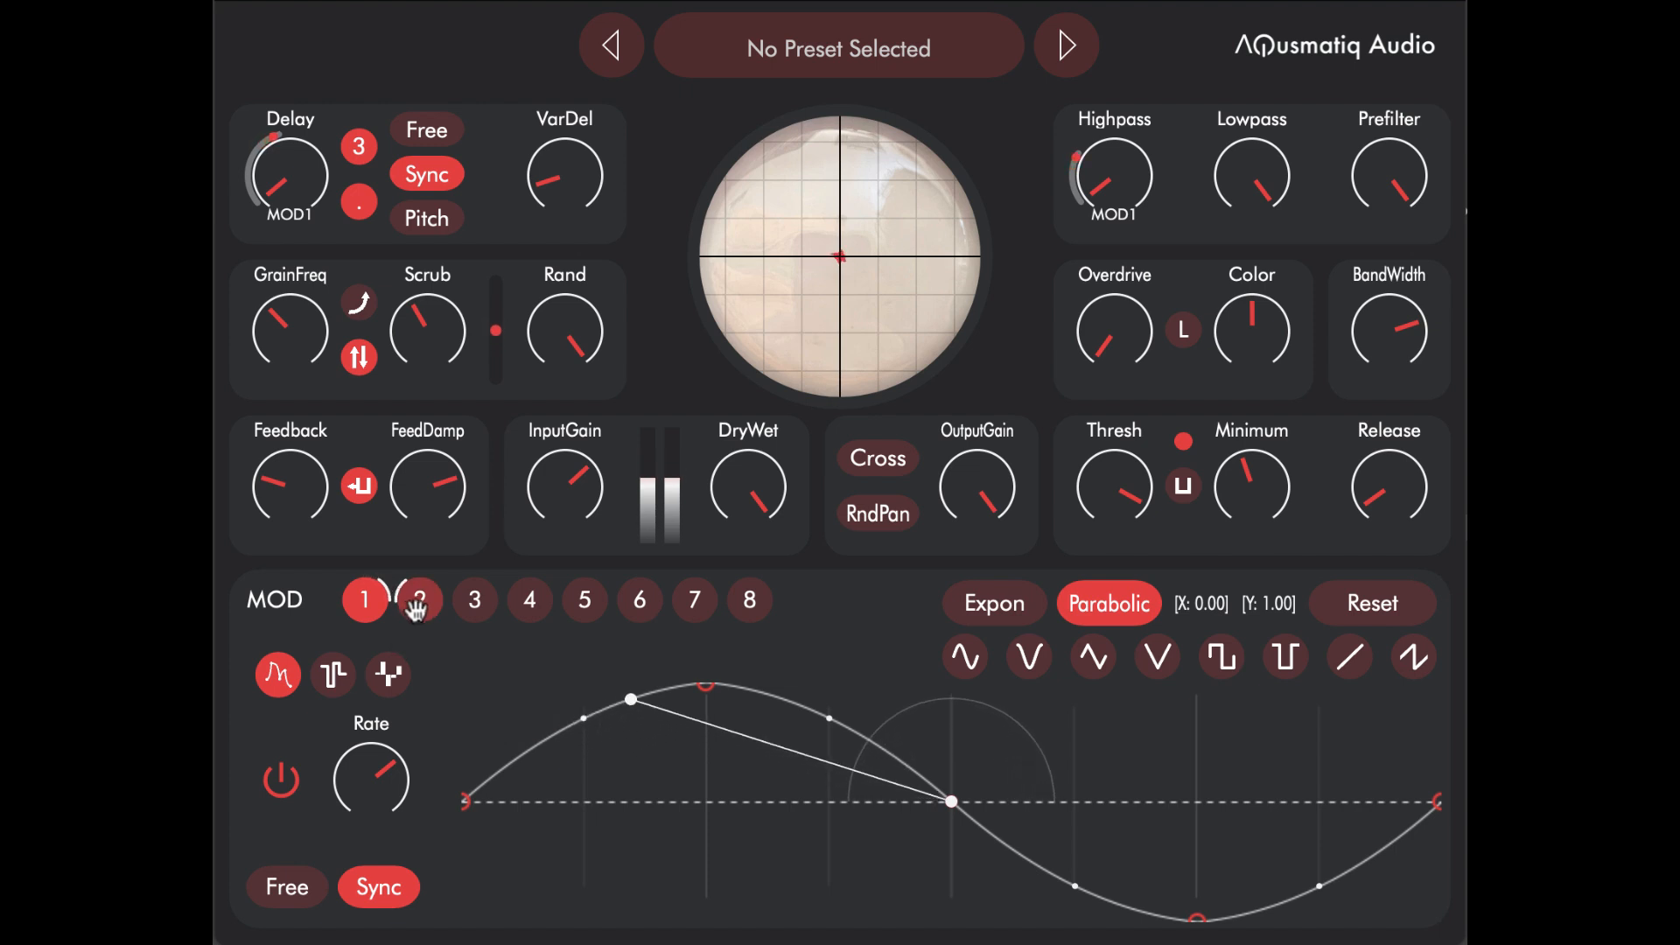
Step: Switch MOD 1 to Free mode, adjust its frequency and assign MOD 2 as the modulator of that frequency
{"action": "left_click", "coordinate": [284, 887]}
{"action": "left_click_drag", "start_coordinate": [391, 785], "coordinate": [396, 748]}
{"action": "left_click_drag", "start_coordinate": [445, 622], "coordinate": [370, 779]}
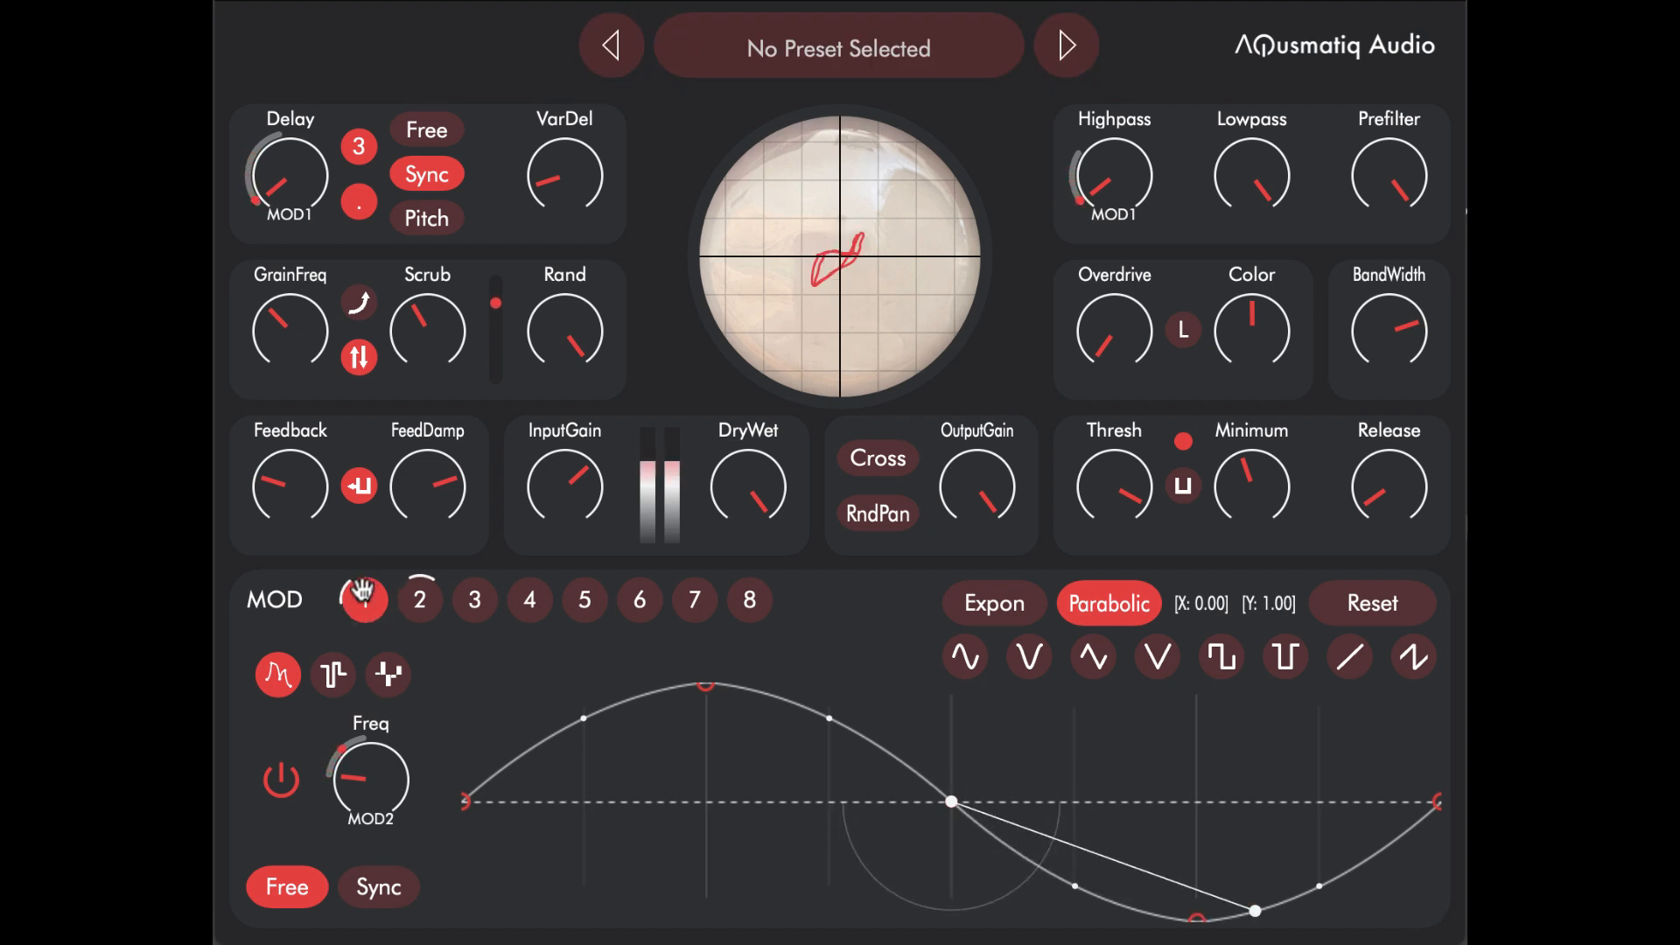
Step: Lower MOD 1's base frequency to 0.11 Hz, keeping the MOD 2 depth at 25.00 %
{"action": "left_click", "coordinate": [382, 797]}
{"action": "left_click_drag", "start_coordinate": [380, 790], "coordinate": [377, 828]}
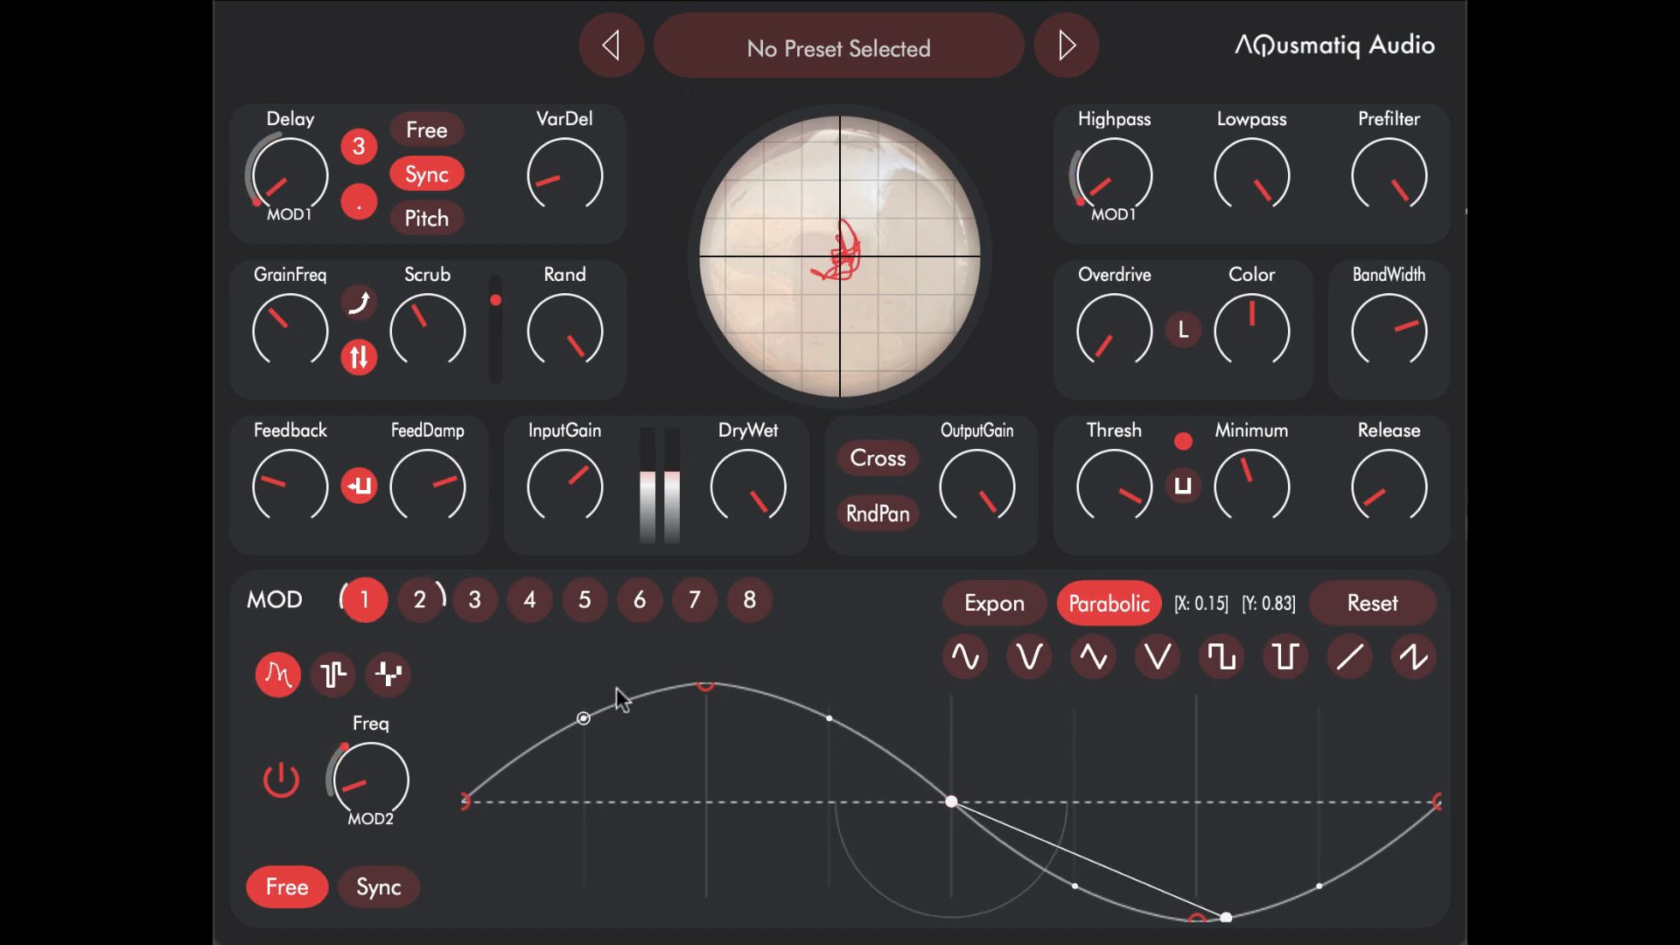
{"action": "mouse_move", "coordinate": [361, 796]}
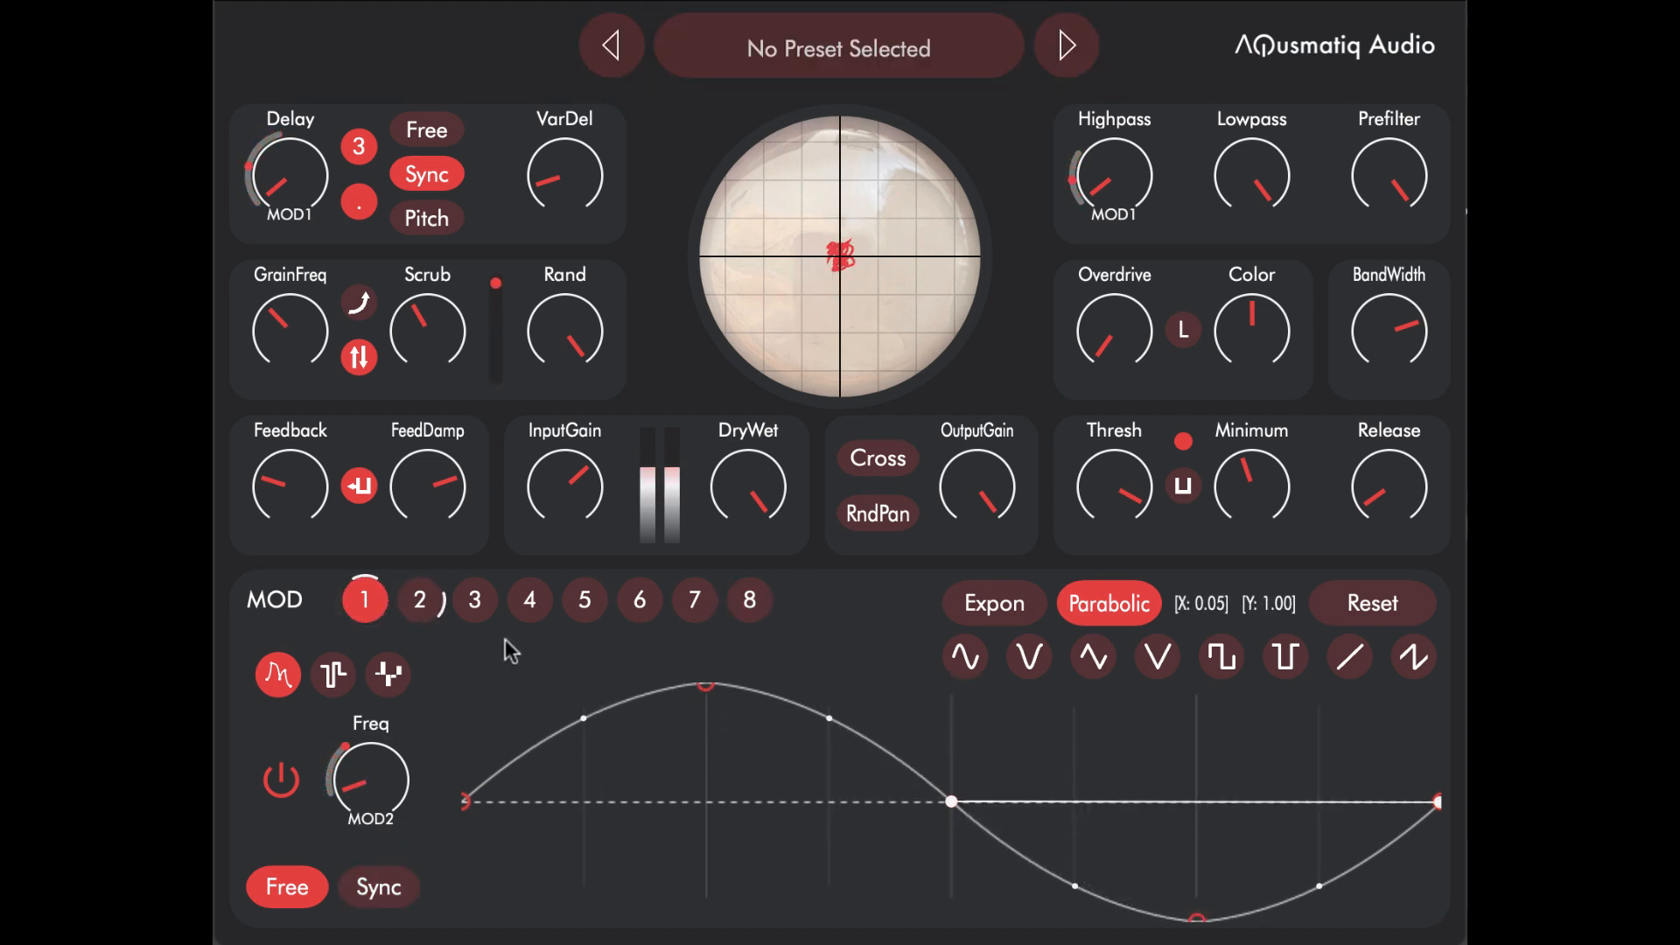
Step: Replace MOD 1 with MOD 2 as the modulator of the Highpass parameter and display MOD 2's settings
{"action": "left_click_drag", "start_coordinate": [420, 600], "coordinate": [1133, 213]}
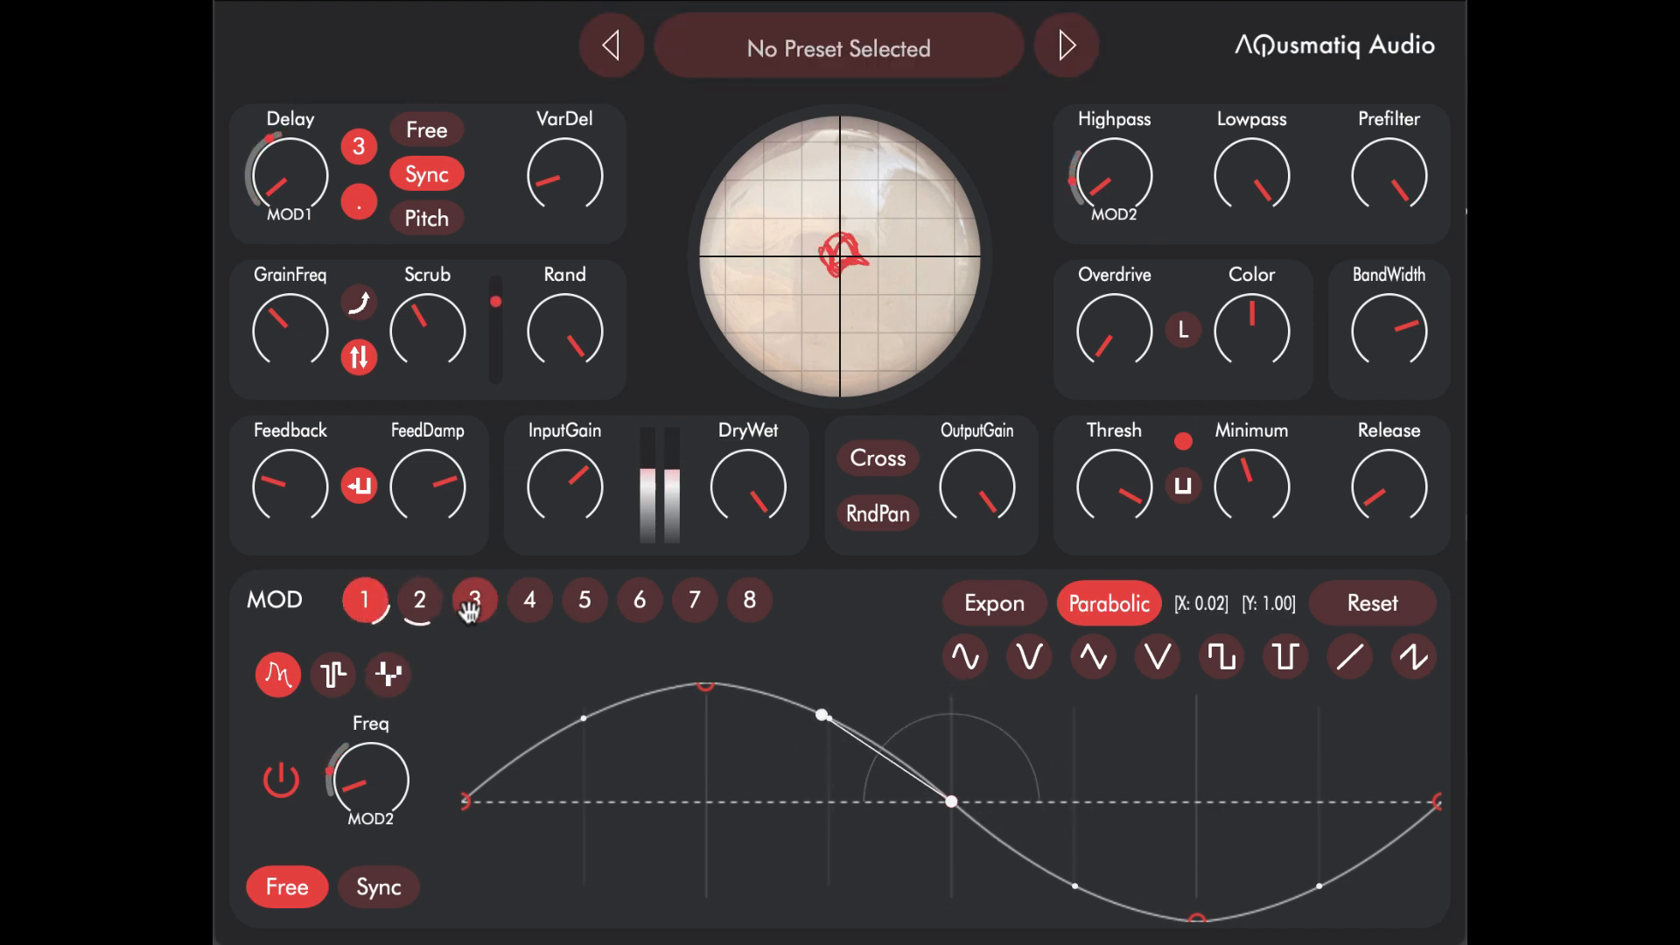
{"action": "left_click", "coordinate": [413, 614]}
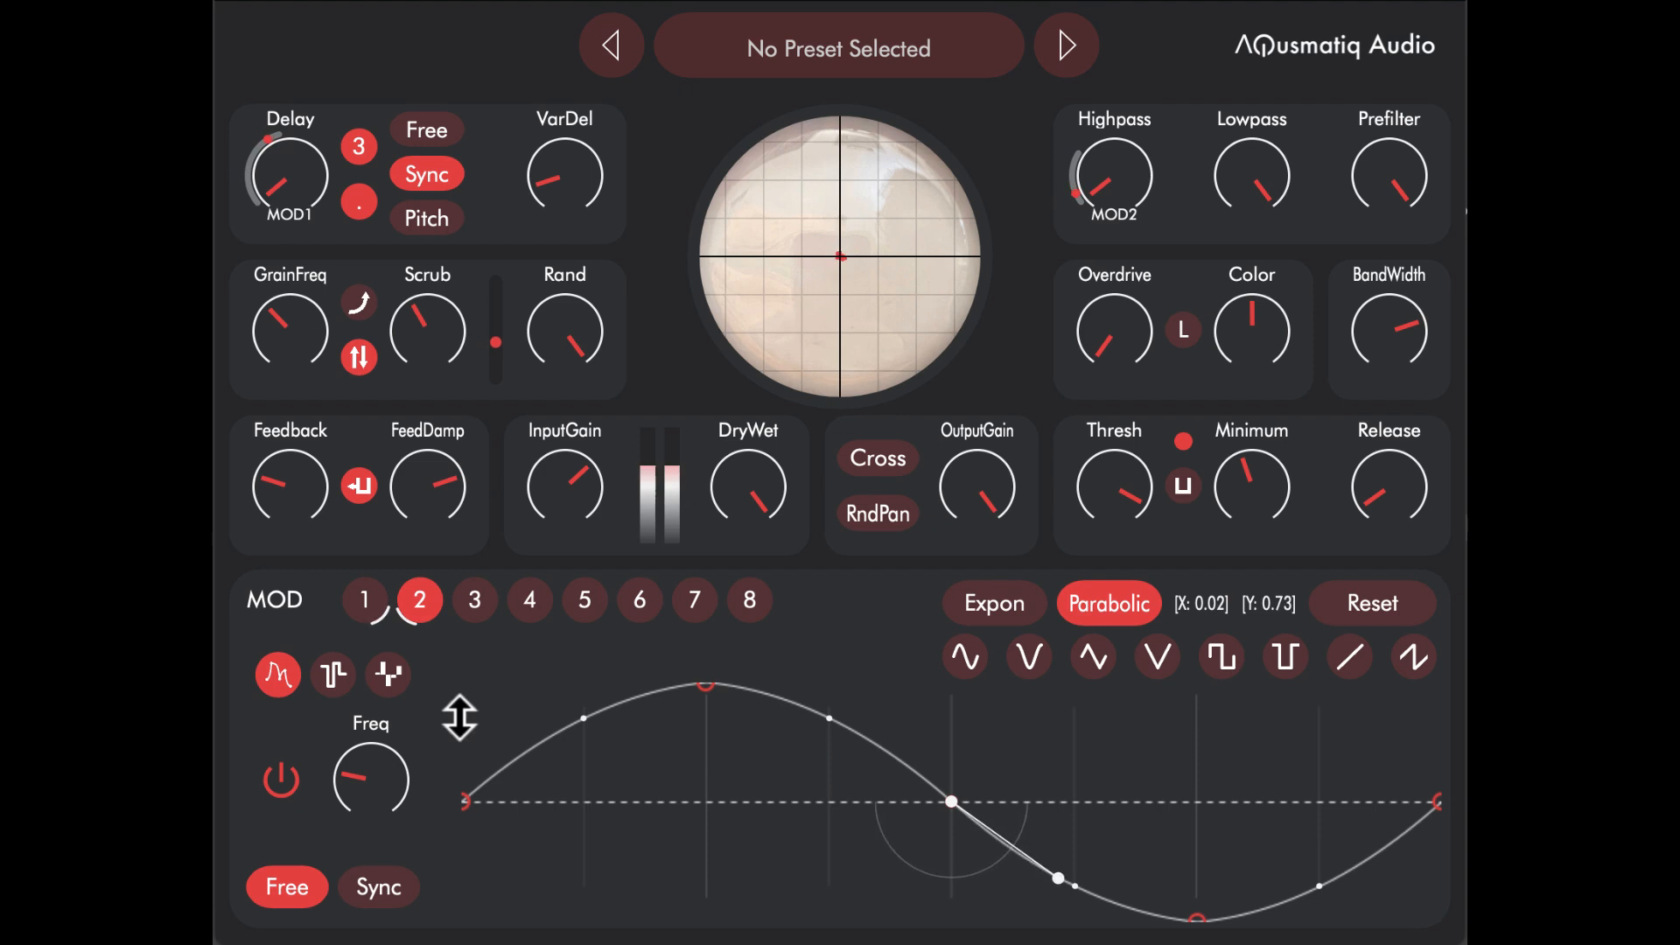
Step: Return to MOD 1's settings and try to assign MOD 1 to its own frequency
{"action": "left_click", "coordinate": [364, 600]}
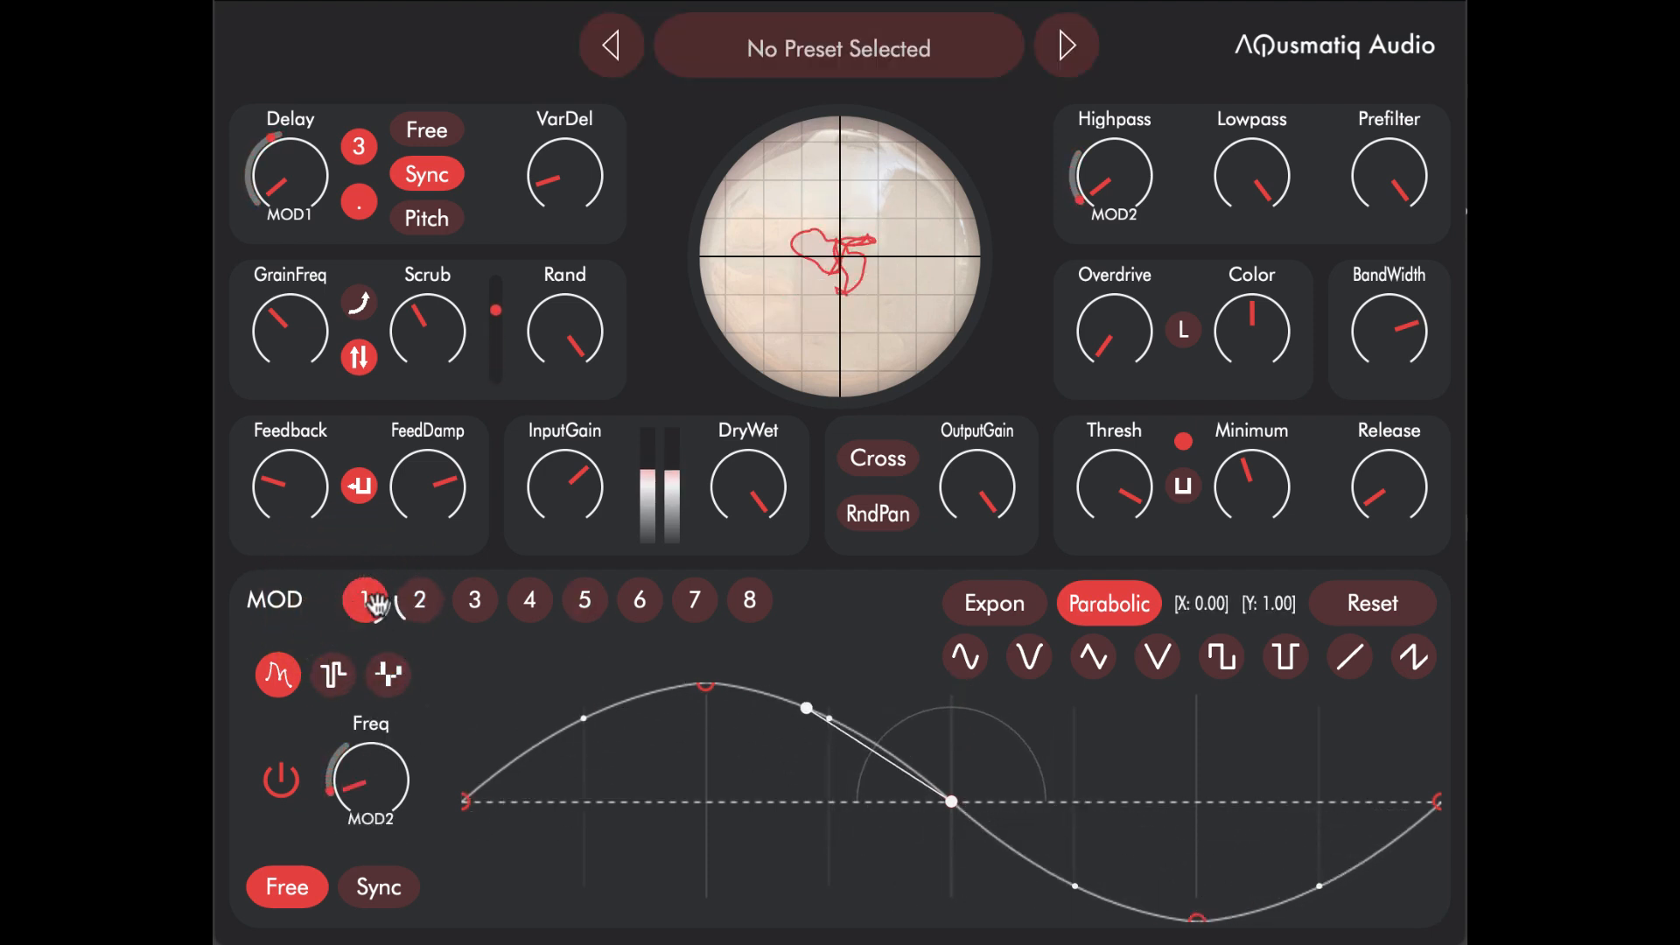
{"action": "left_click_drag", "start_coordinate": [374, 604], "coordinate": [393, 782]}
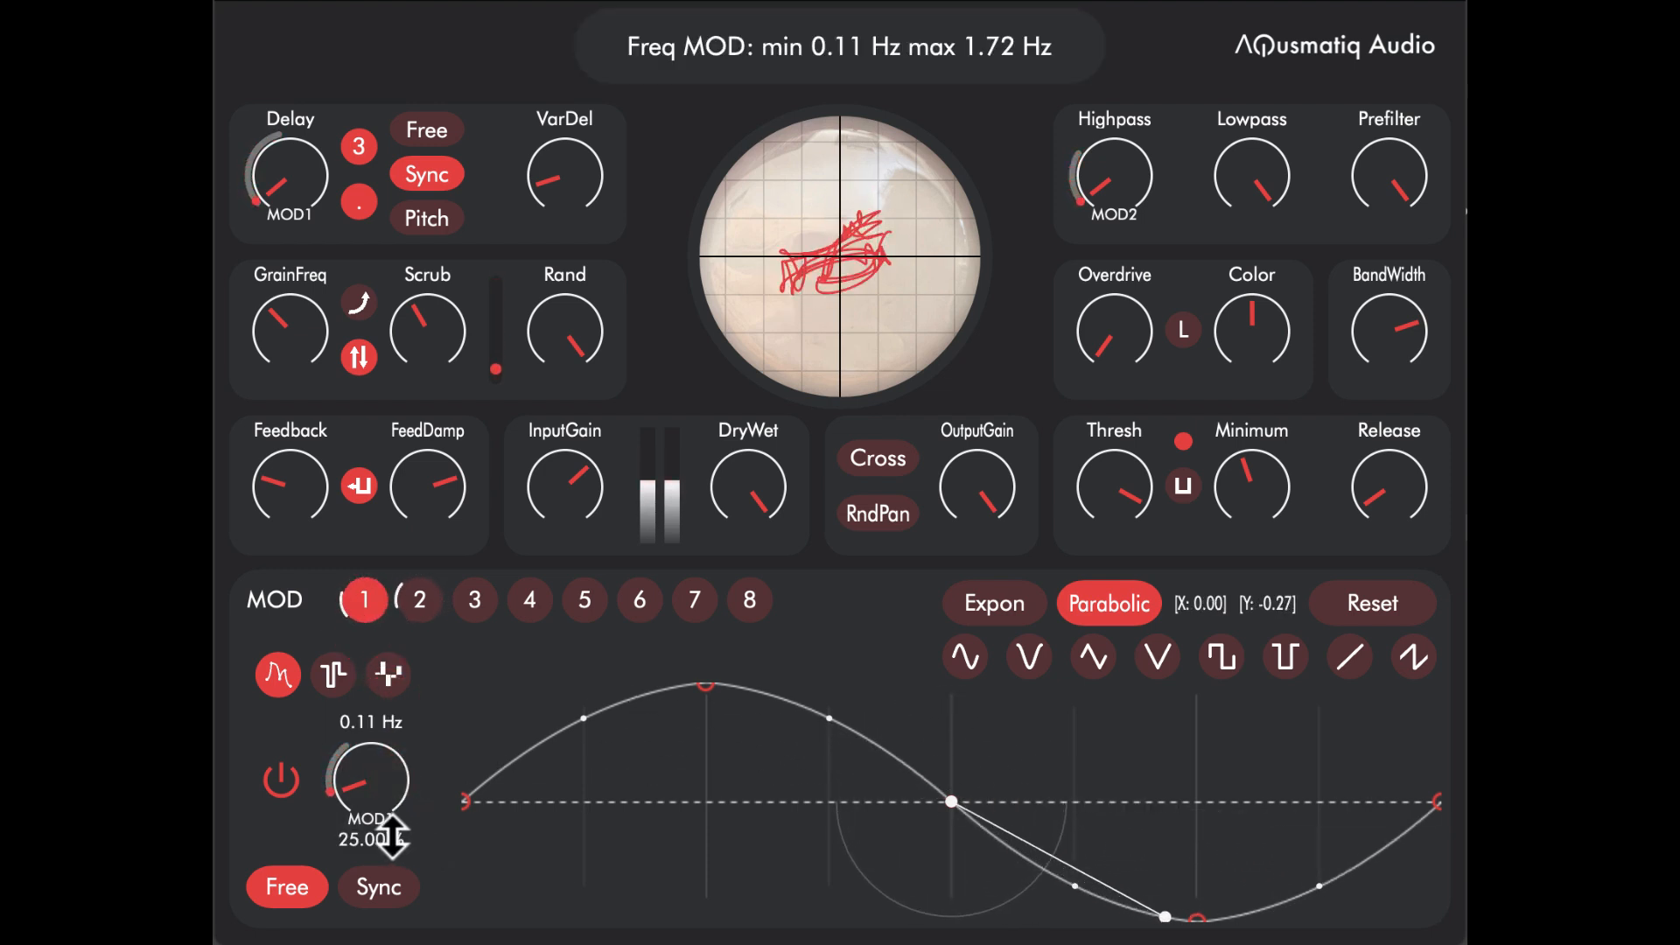